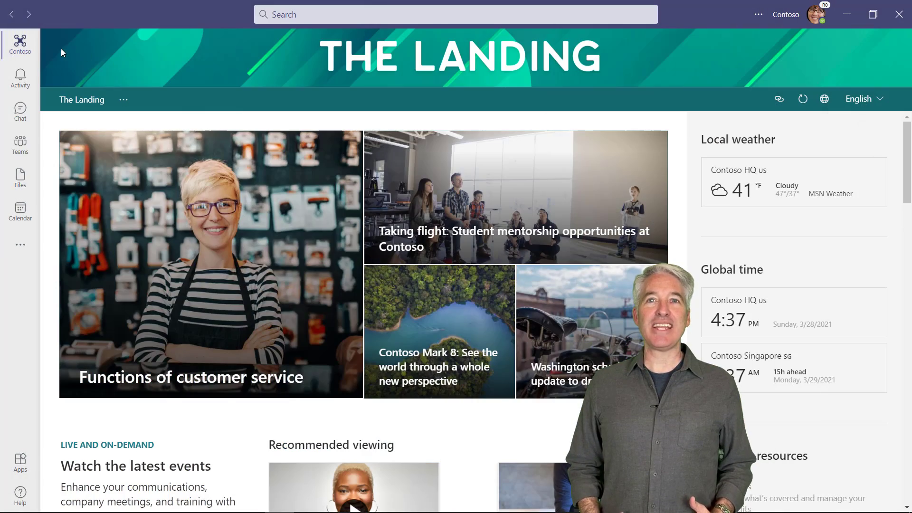
Open the Contoso app's site navigation and look through its Quick Access and My Sites links
left_click(20, 43)
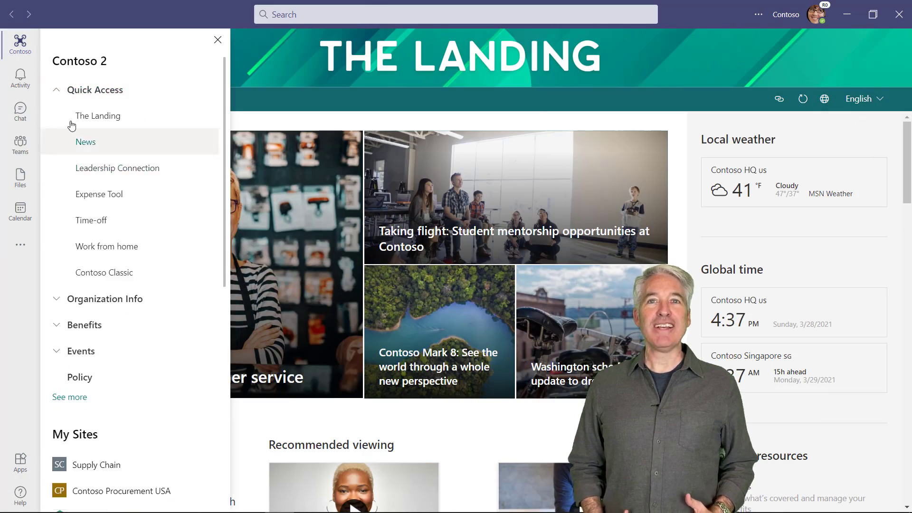
scroll(61, 106, "down", 5)
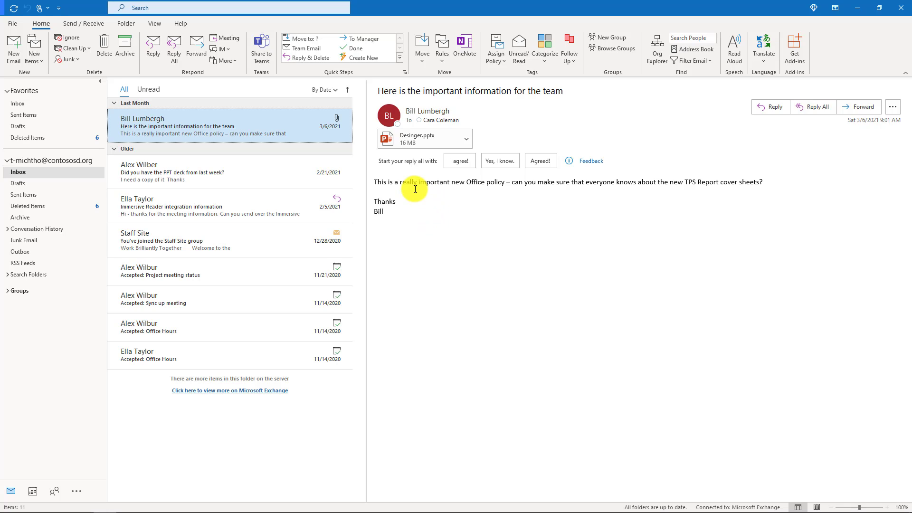
In Outlook, start sharing the open email to Teams with the Product team's General channel as the destination
left_click(261, 46)
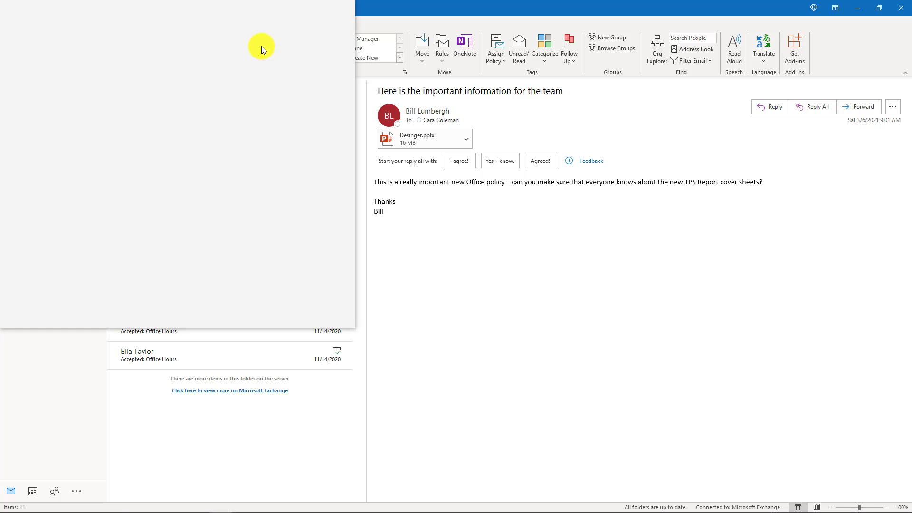
type("Product")
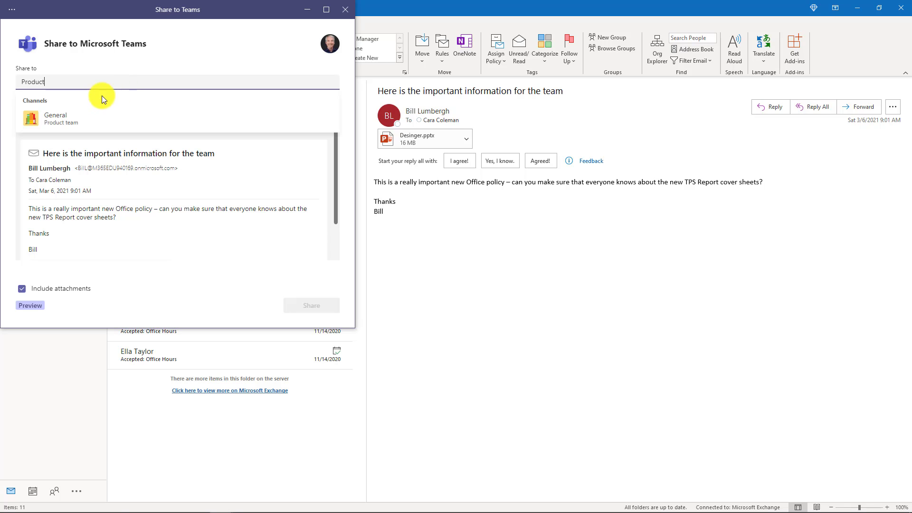
left_click(89, 116)
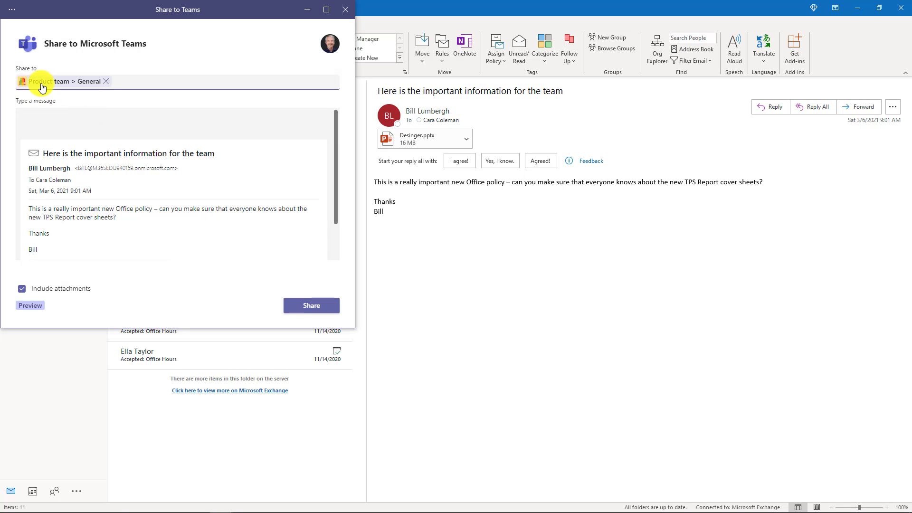
Add the message "Check out this important mail", toggle the Include attachments option, and share the email
left_click(74, 121)
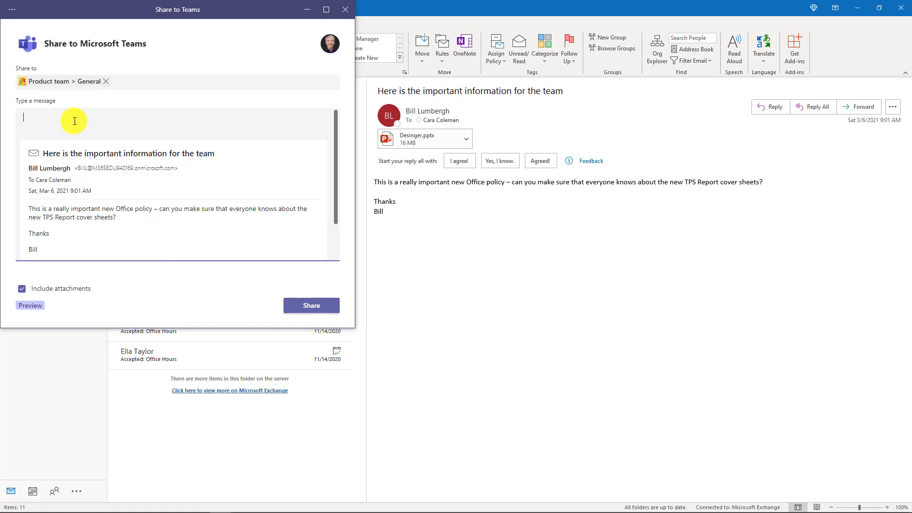
type("Please read this email")
scroll(146, 191, "down", 1)
left_click(22, 290)
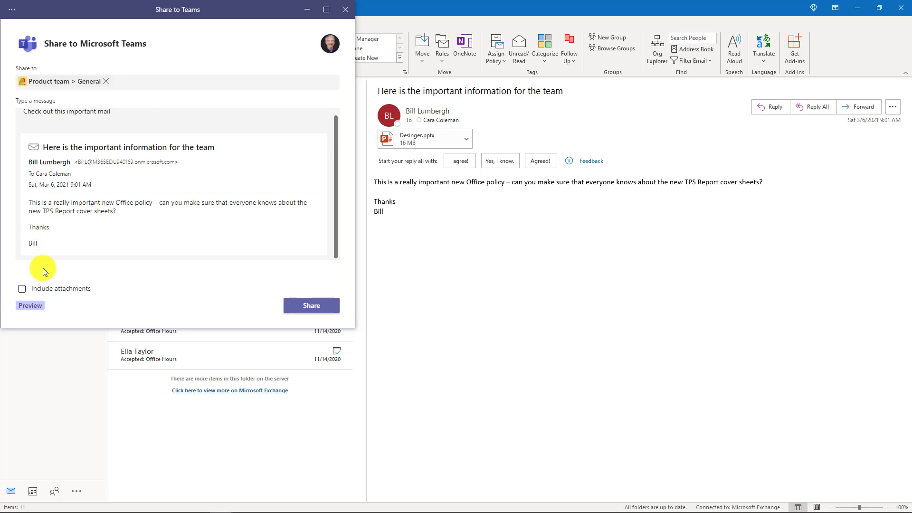
key("space")
left_click(311, 307)
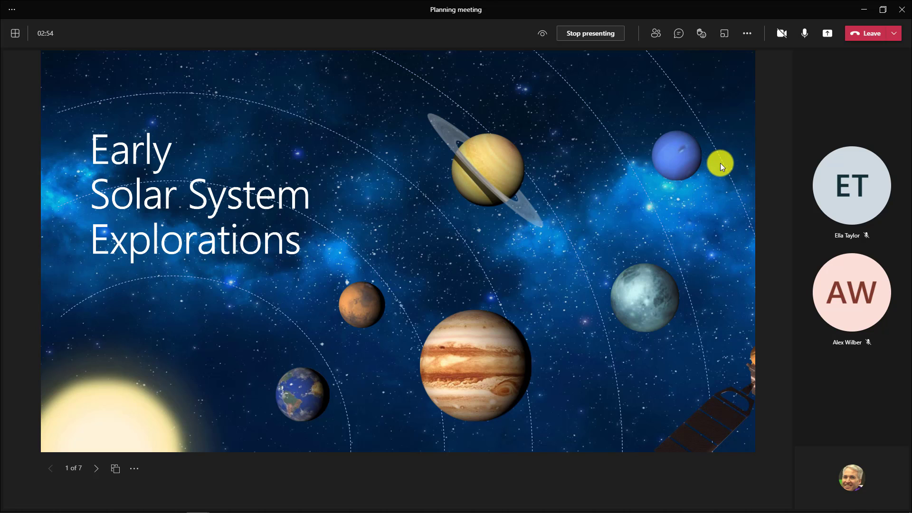
In the Teams Planning meeting, start recording and transcription, and close the Transcript pane
left_click(747, 34)
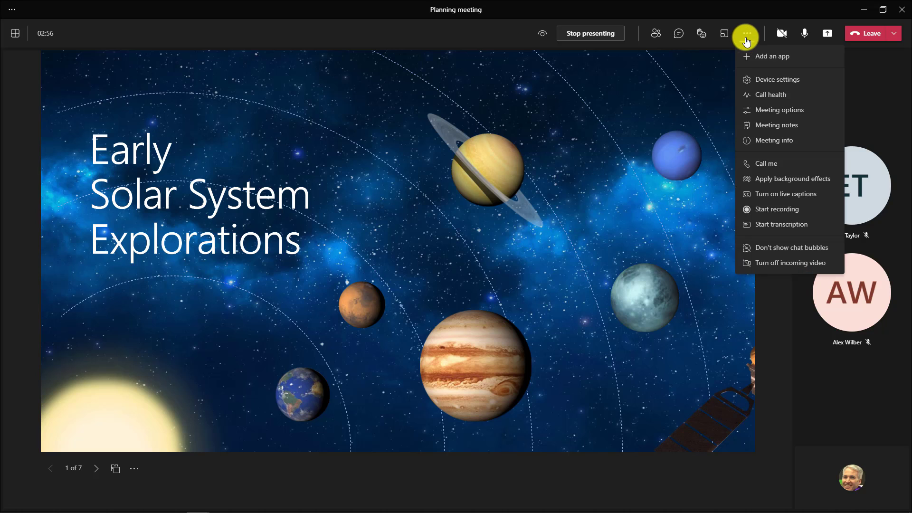
left_click(781, 203)
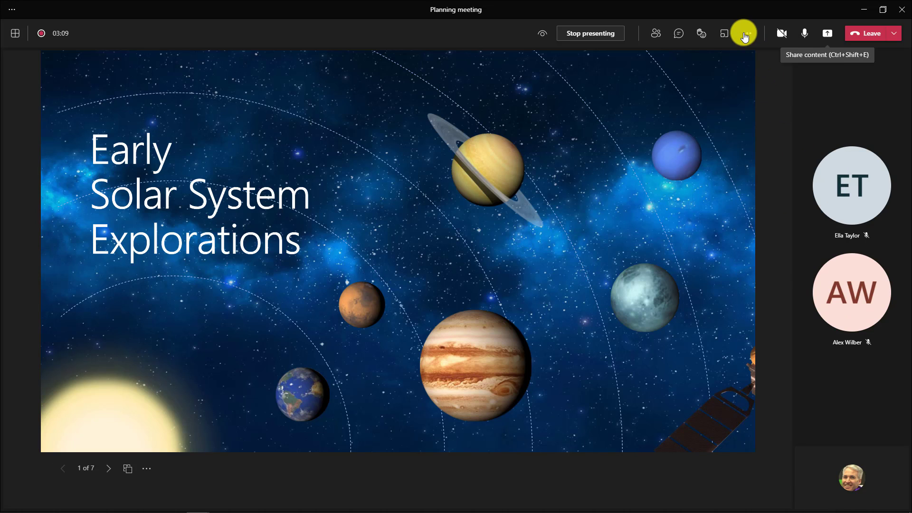
left_click(747, 34)
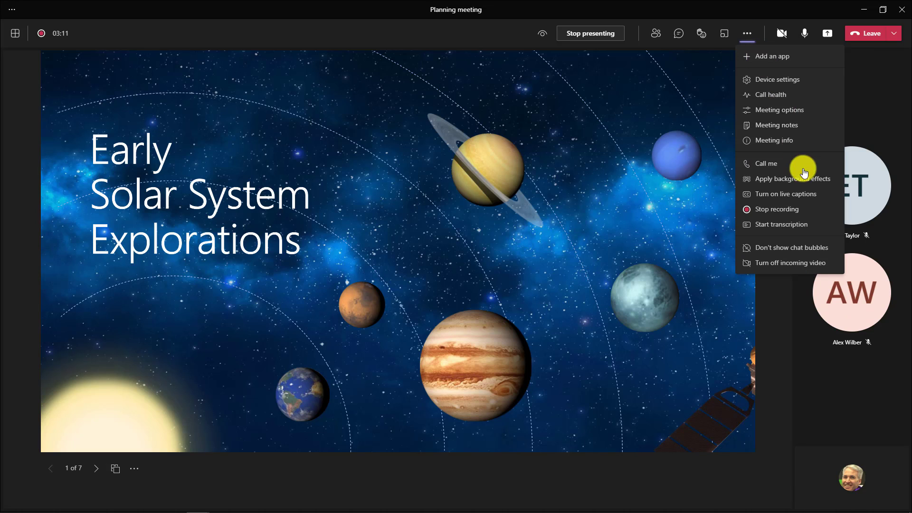
left_click(803, 226)
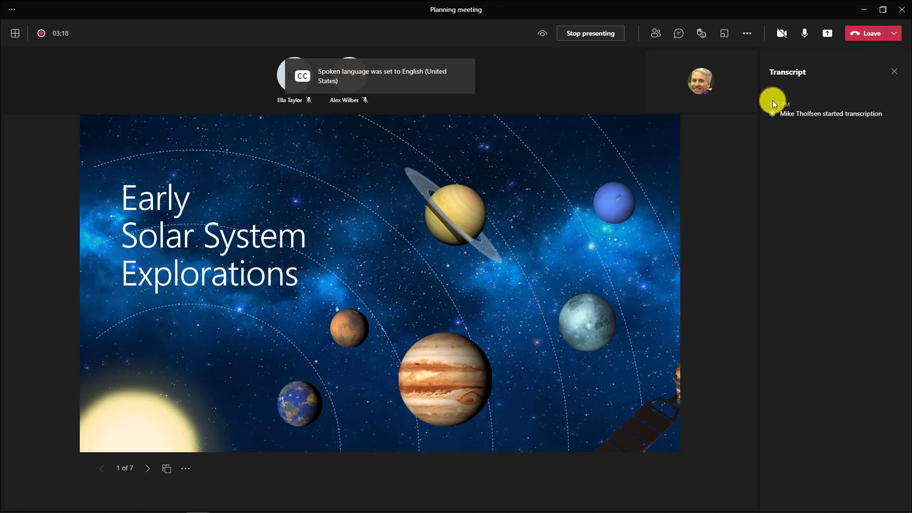
left_click(895, 74)
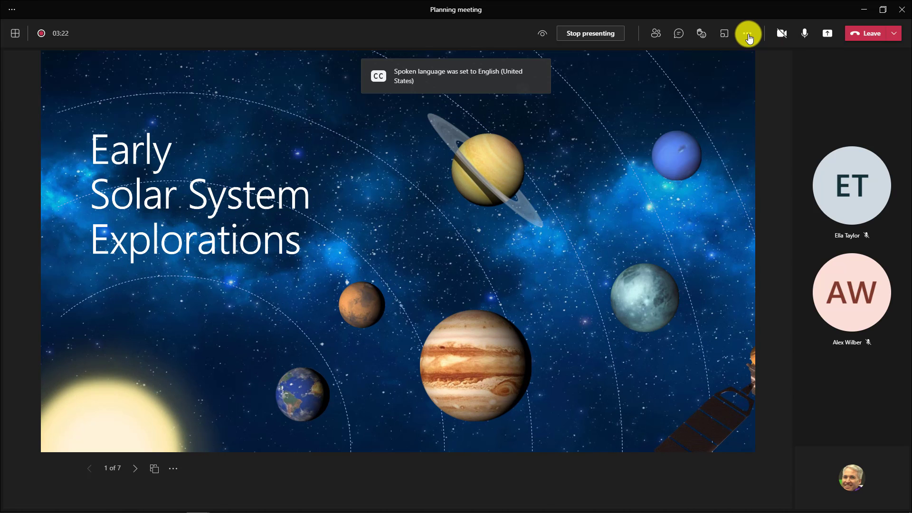
Open the meeting notes for the Planning meeting
left_click(748, 34)
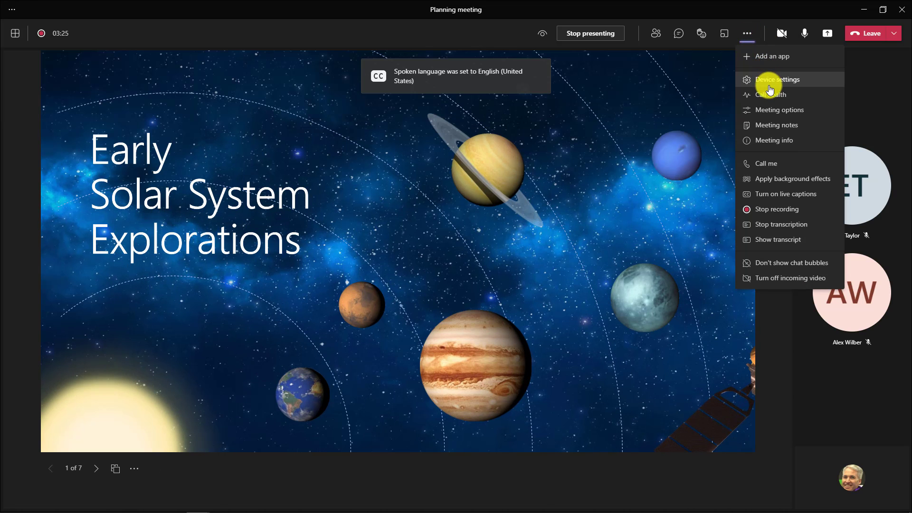
left_click(795, 125)
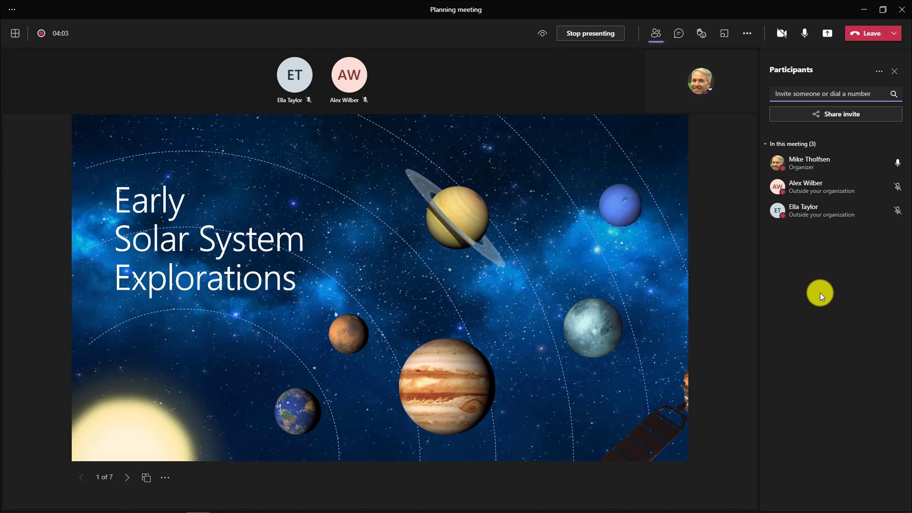
Stop the meeting's recording and transcription, and dismiss the notification
left_click(748, 34)
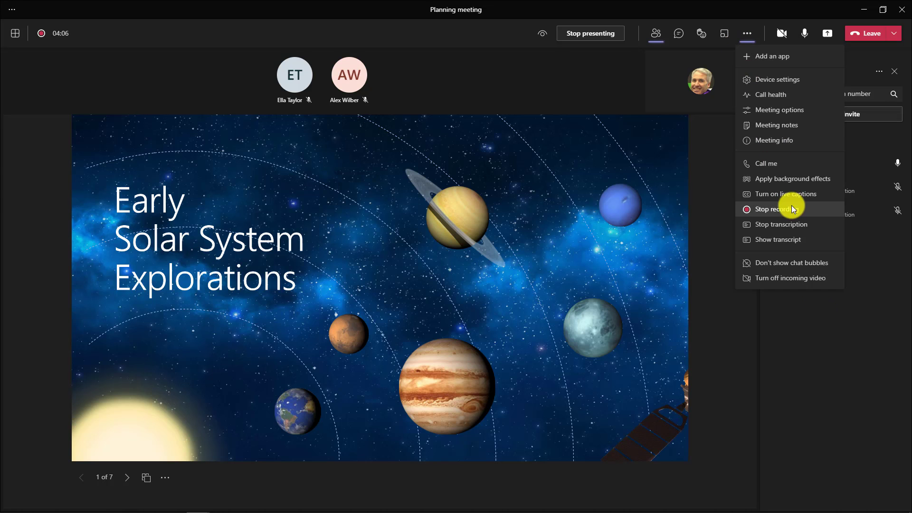
left_click(790, 206)
left_click(504, 279)
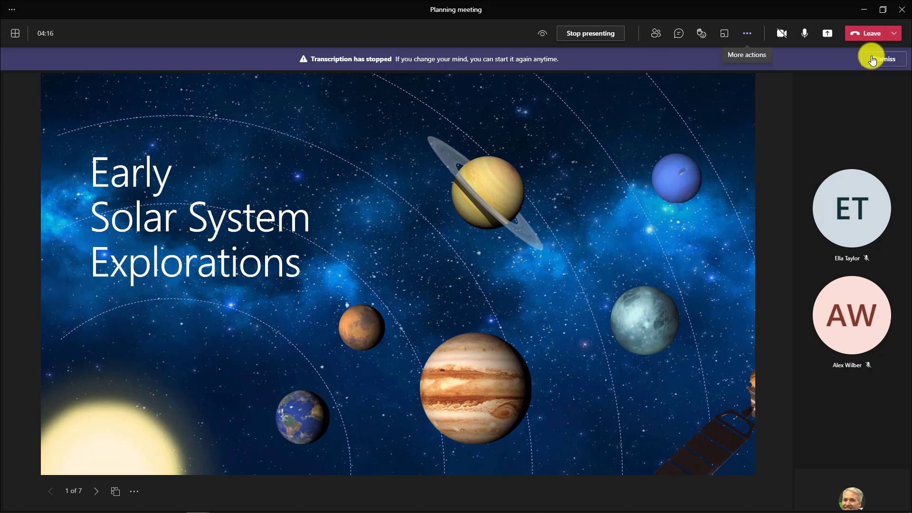
left_click(873, 60)
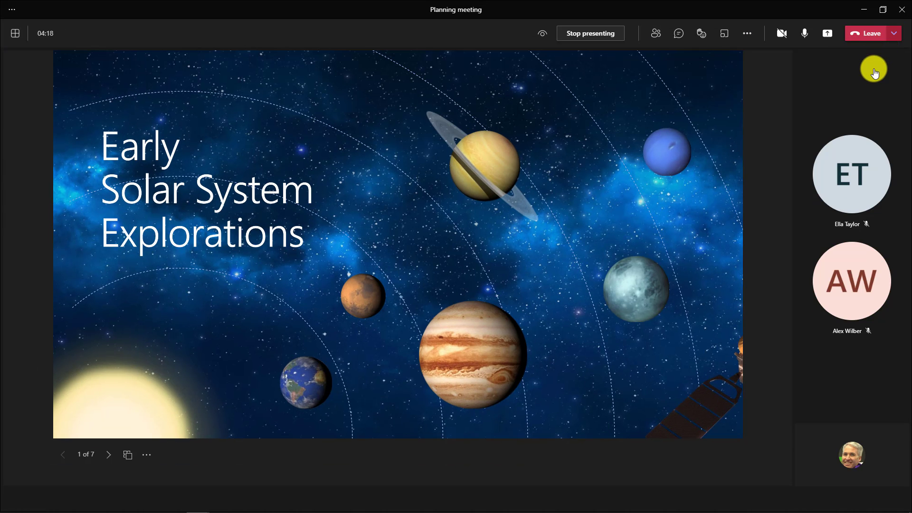
End the Planning meeting for all participants
left_click(894, 34)
left_click(871, 74)
left_click(517, 273)
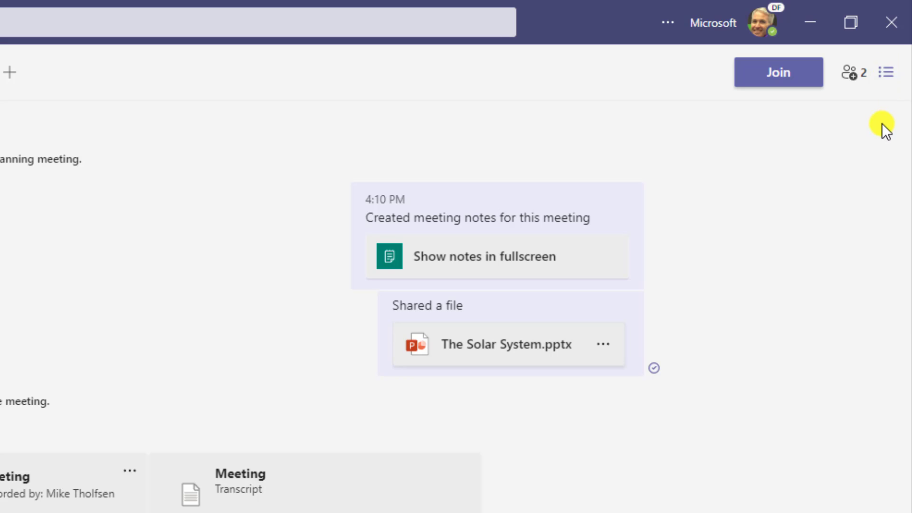
Toggle the details list in the Planning meeting's chat, and open the Planning meeting from the web calendar
left_click(890, 74)
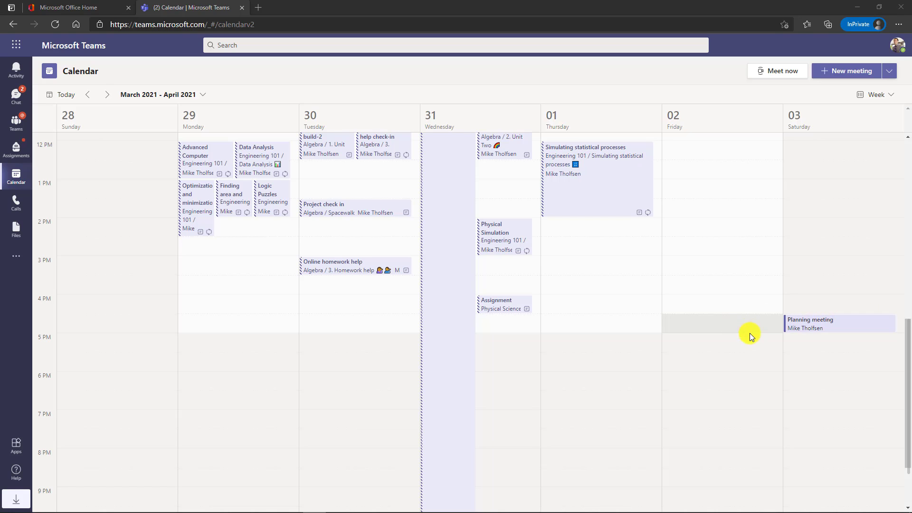
left_click(822, 326)
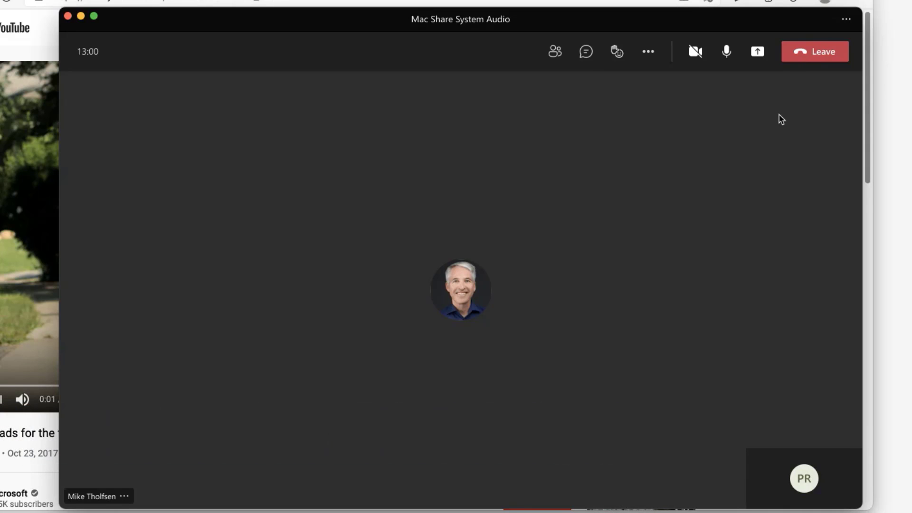
In the Mac Share System Audio meeting, share Screen #1 with computer sound included
left_click(759, 53)
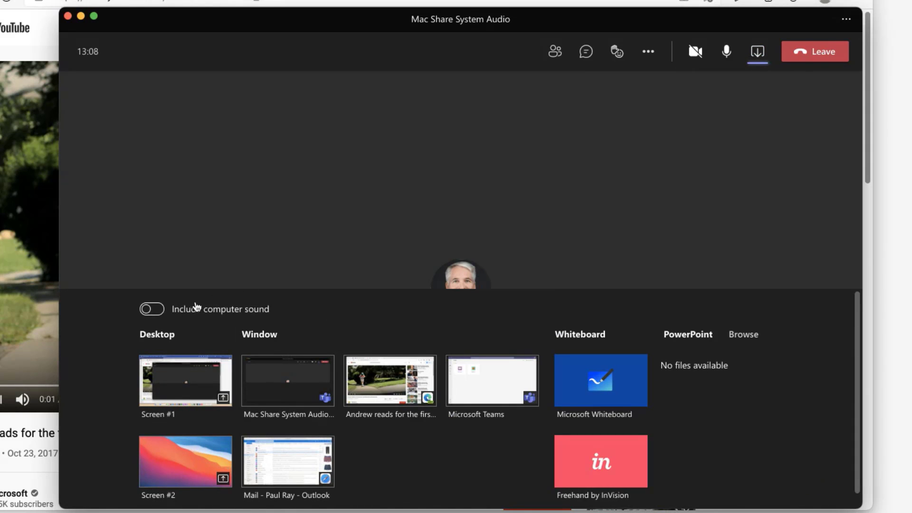
left_click(160, 311)
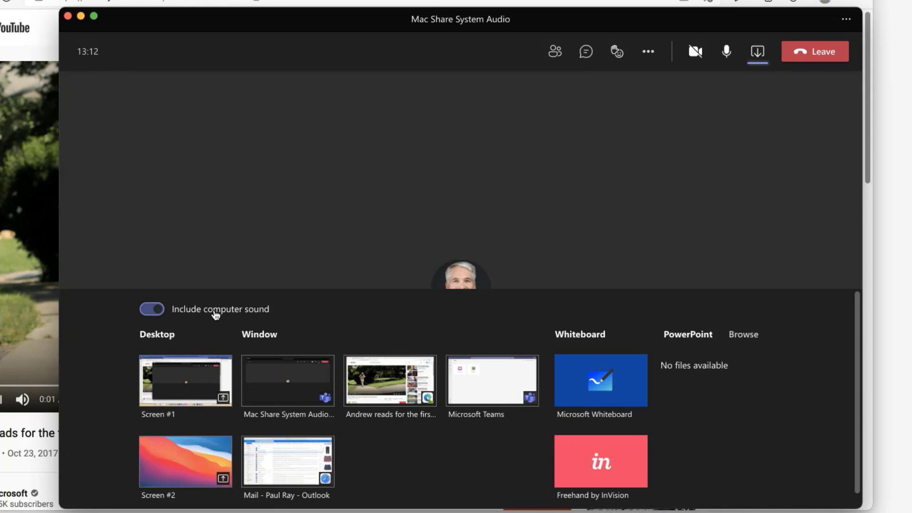
left_click(195, 377)
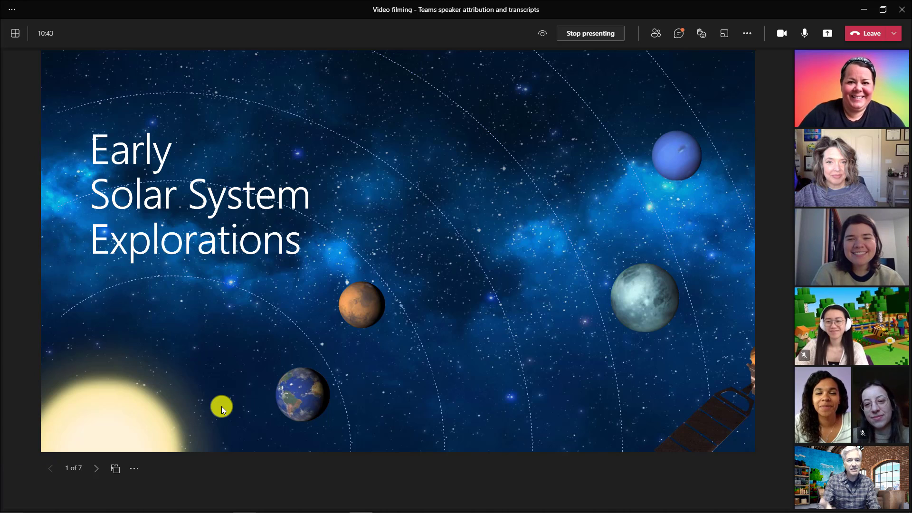
Advance the shared solar system presentation by one slide and turn on live captions for the meeting
left_click(95, 468)
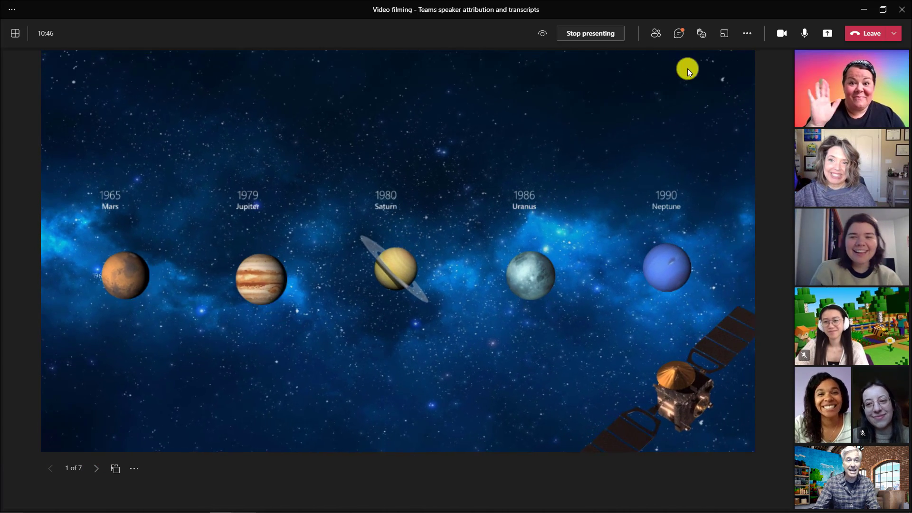
left_click(745, 38)
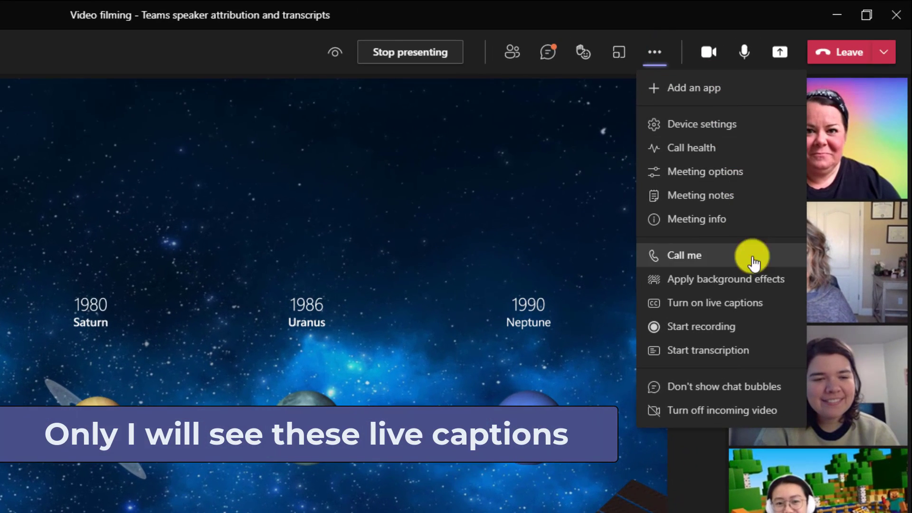
left_click(769, 308)
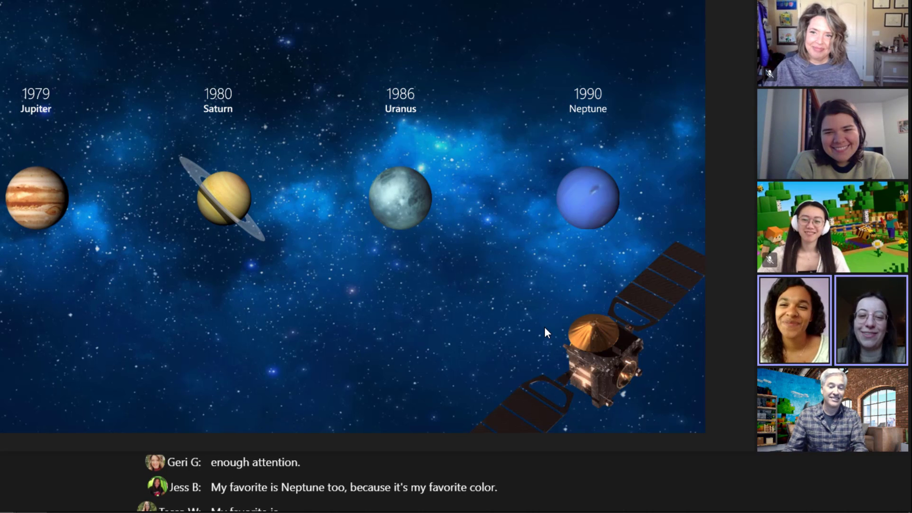
left_click(545, 327)
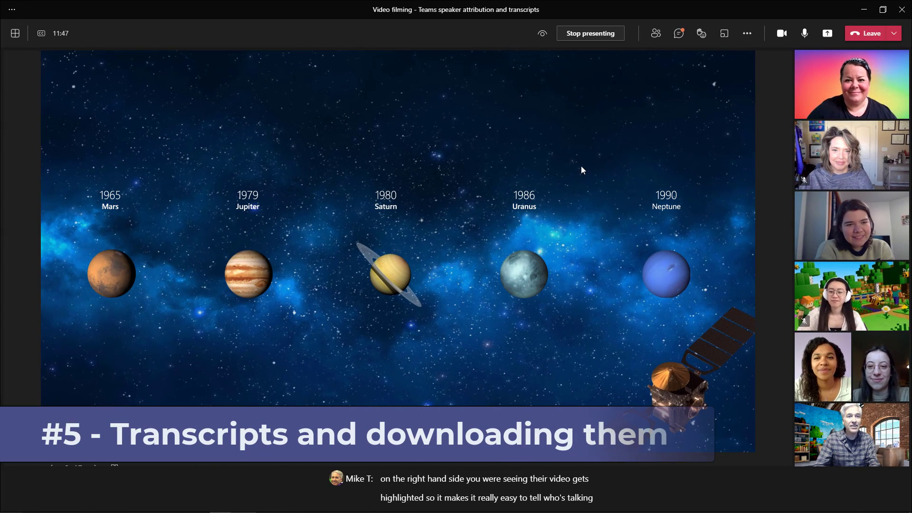
Start recording the Video filming meeting and turn on its transcription
left_click(756, 33)
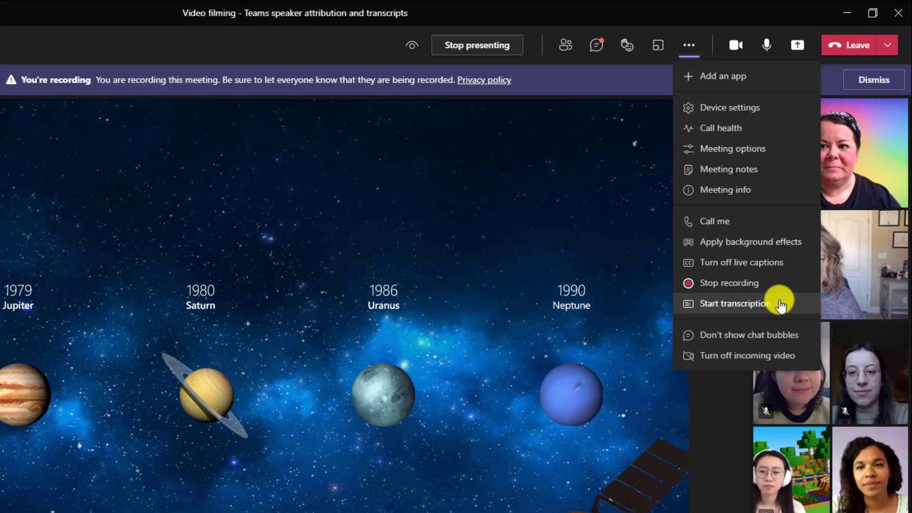
left_click(787, 304)
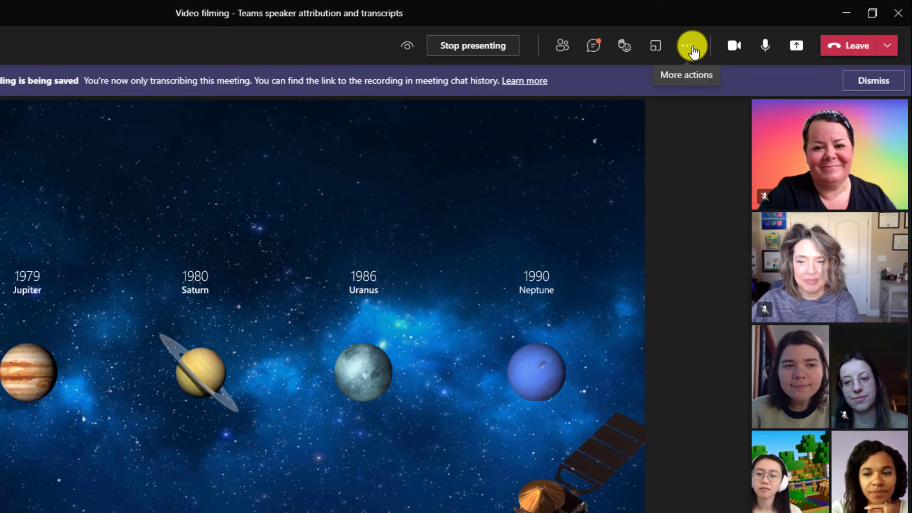
Stop the transcription of the Video filming meeting
left_click(687, 45)
left_click(797, 309)
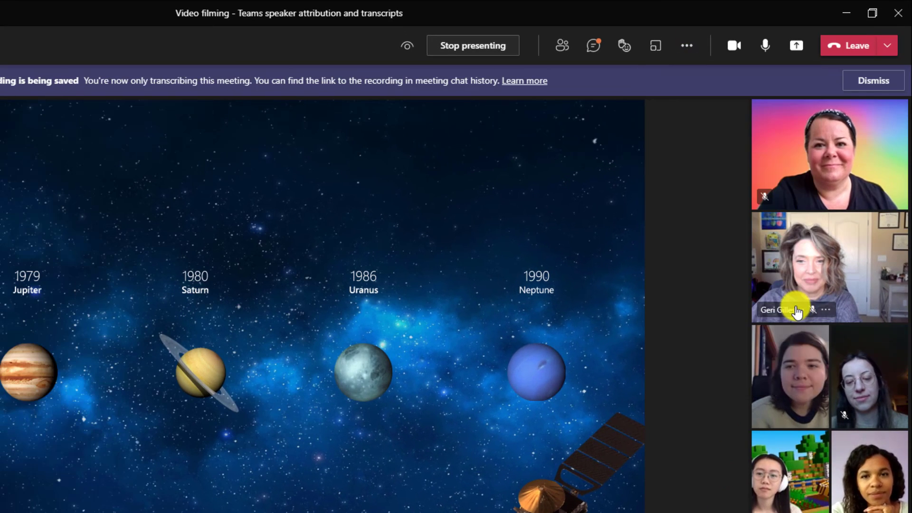
left_click(687, 45)
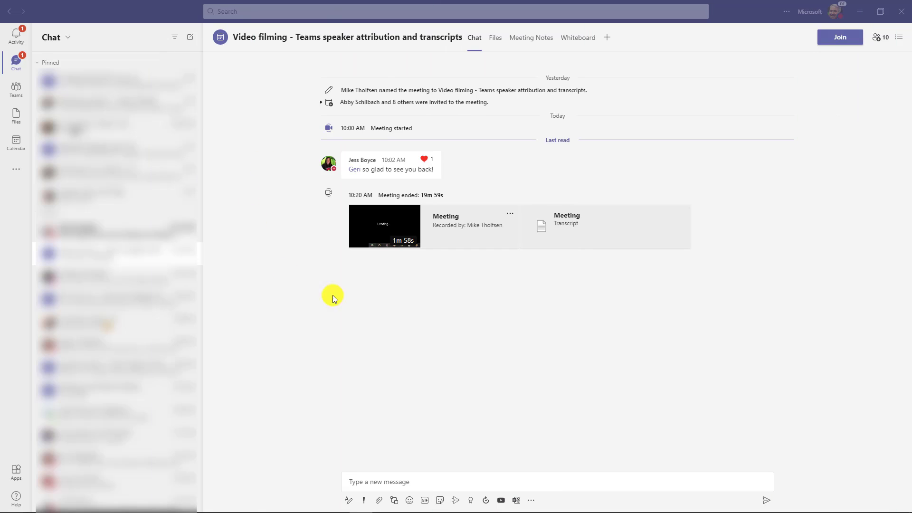
Check the recording's available options in the meeting chat and open the meeting transcript
left_click(511, 215)
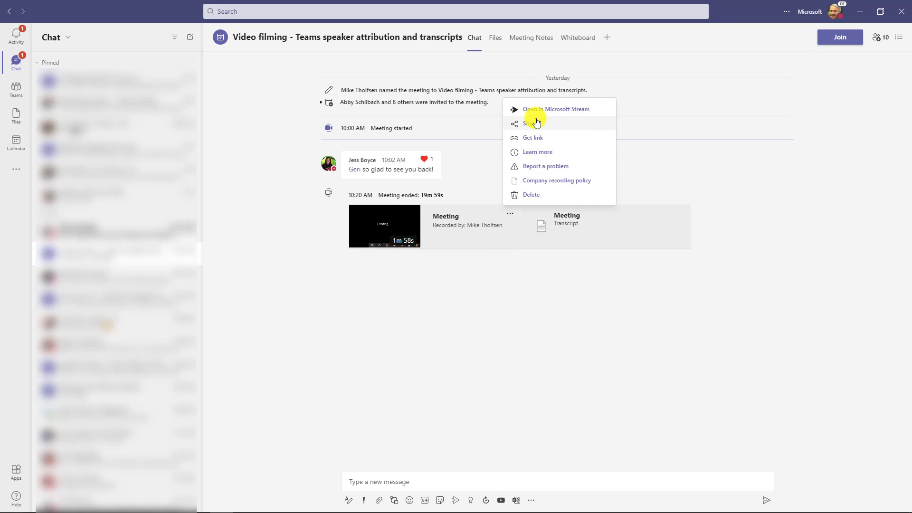
left_click(586, 295)
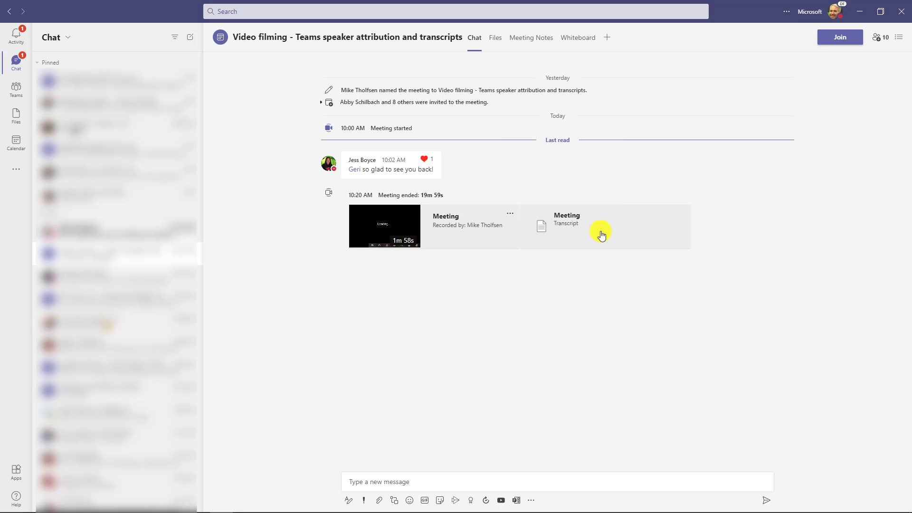
left_click(570, 223)
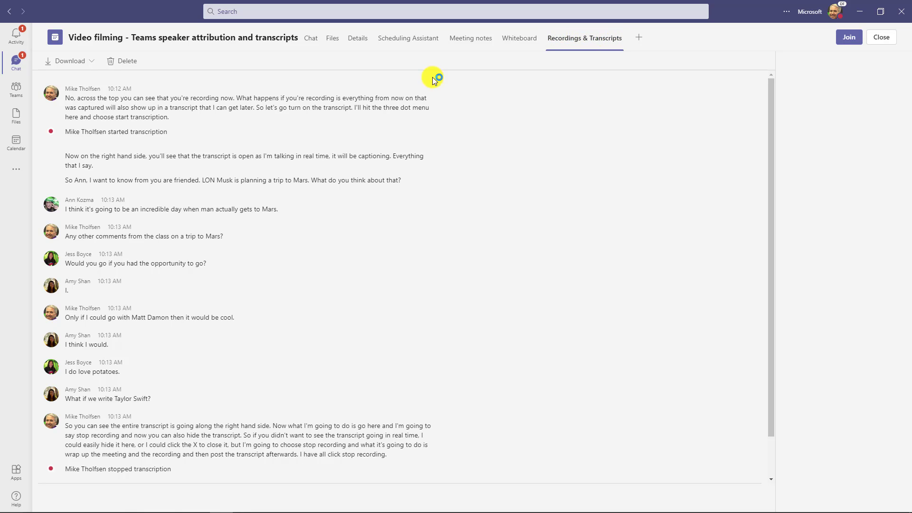
Review the Video filming meeting transcript and examine the file formats available for downloading it
scroll(122, 157, "down", 2)
scroll(122, 250, "up", 2)
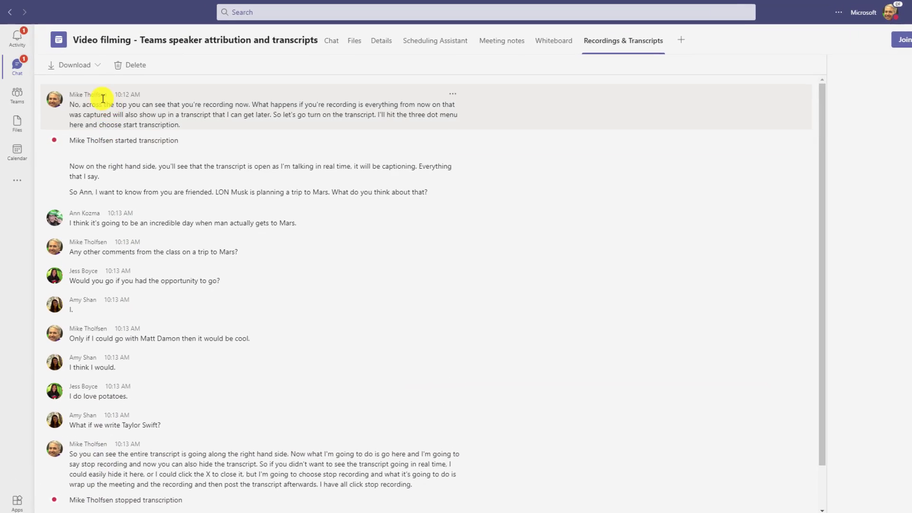
left_click(93, 65)
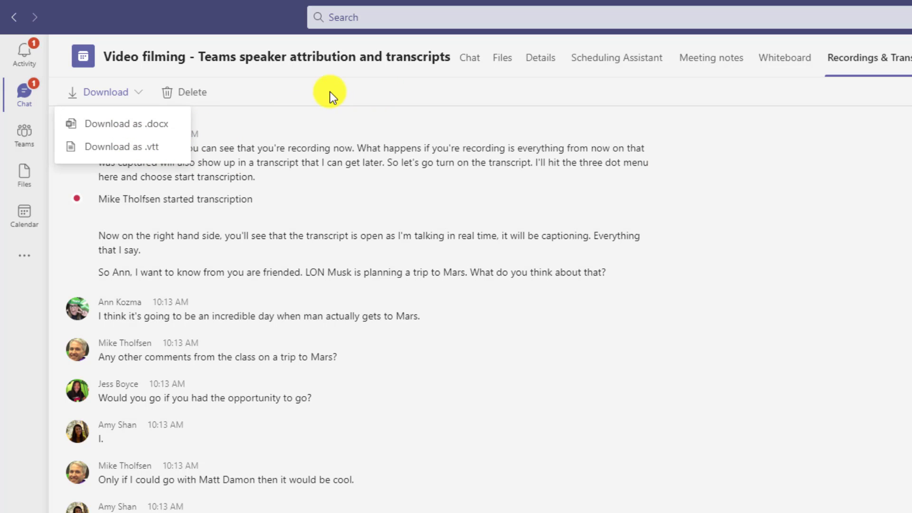
left_click(285, 112)
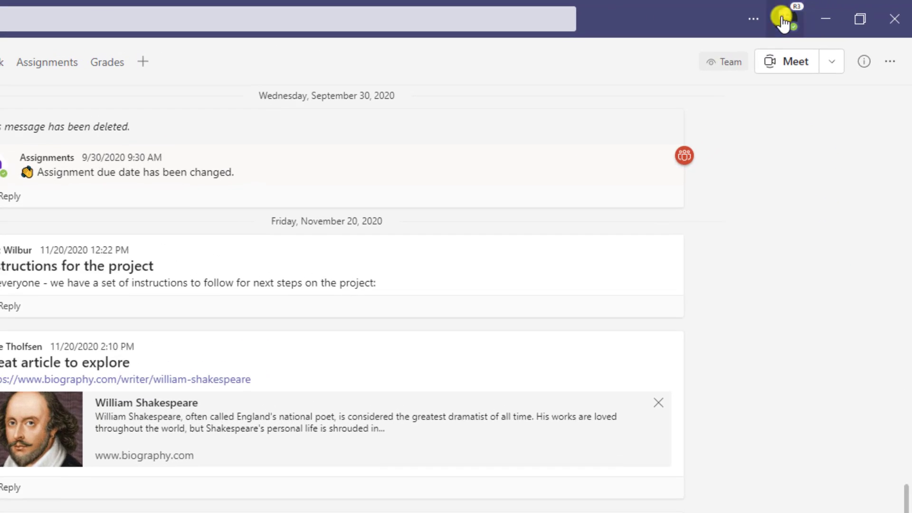
Schedule an out of office with automatic replies turned on and the message "I'm out in April 8th and 9th"
left_click(835, 12)
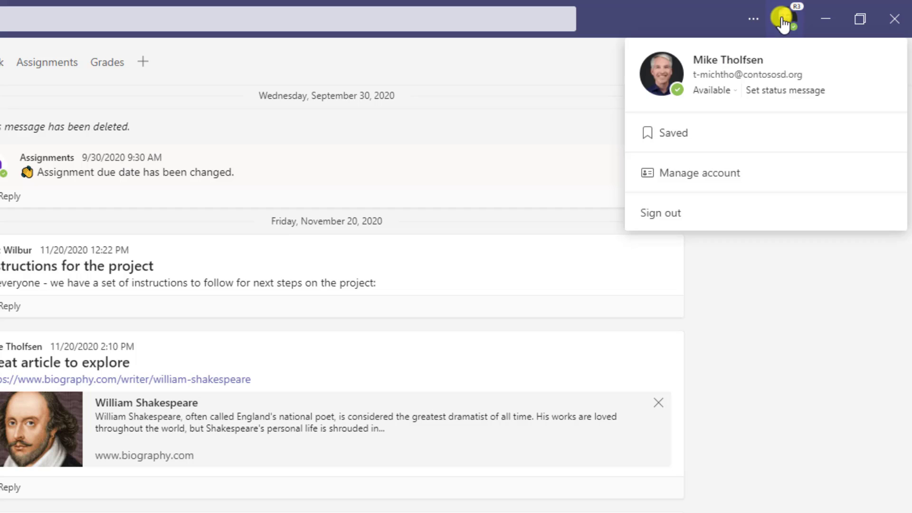
left_click(779, 91)
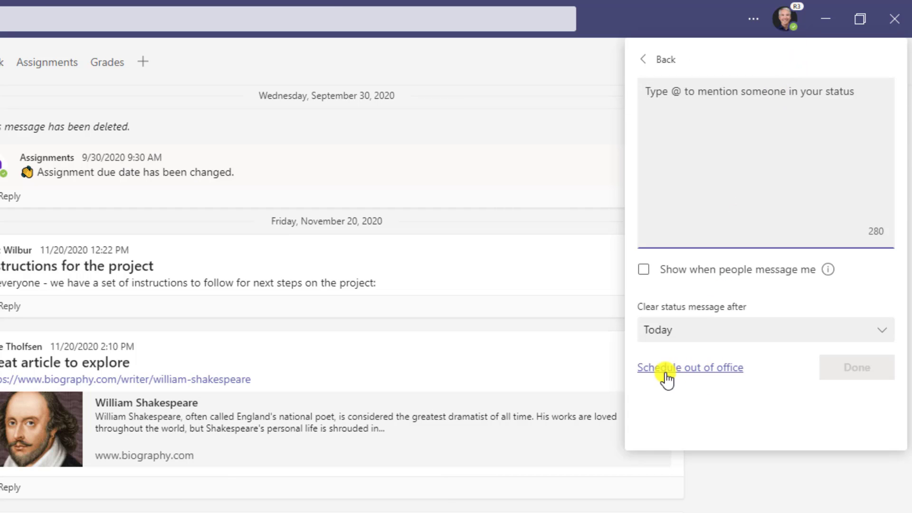
left_click(720, 368)
left_click(357, 102)
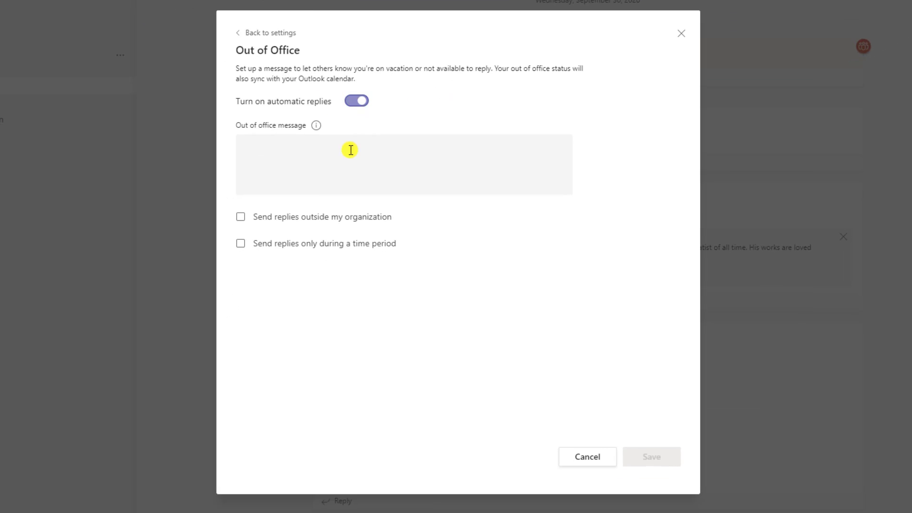
left_click(351, 150)
type("I'm out in April 8th and 9th")
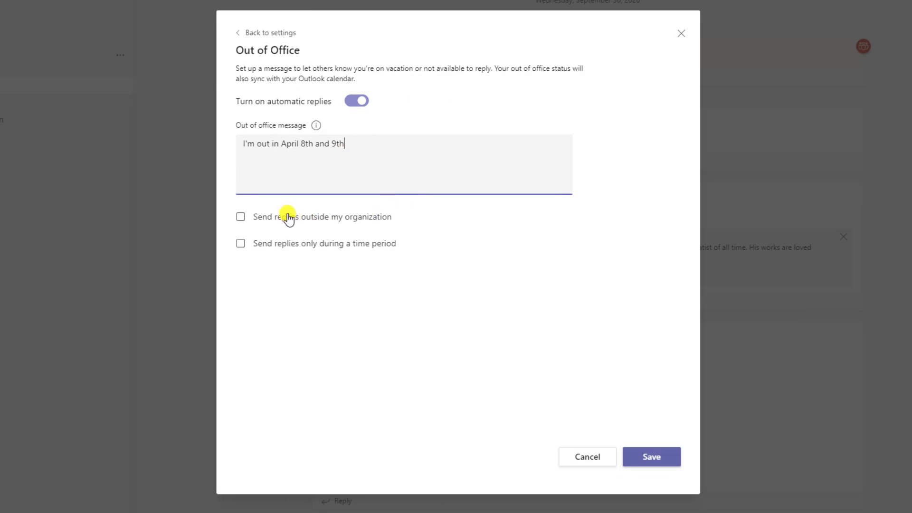
Enable replies to all external senders, restrict replies to Apr 8, 2021 8:30 AM through Apr 10, 2021 8:30 AM, and save
left_click(240, 217)
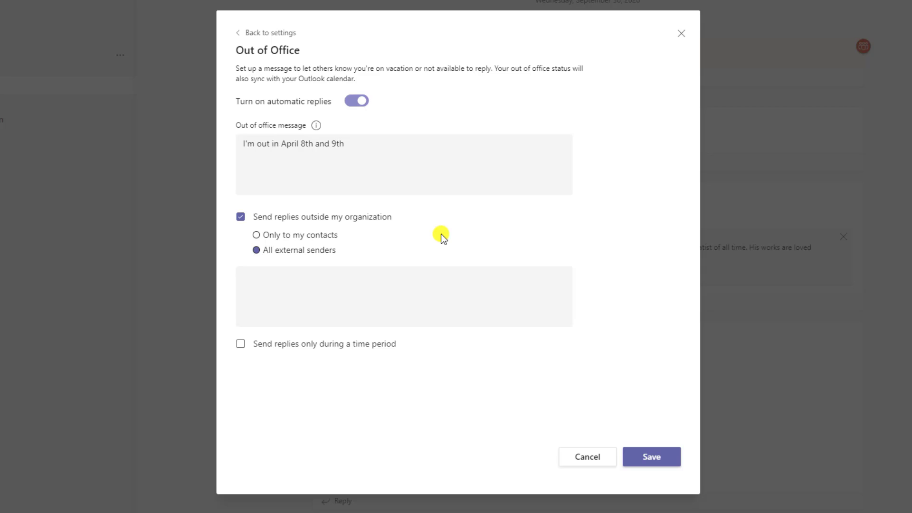
left_click(396, 277)
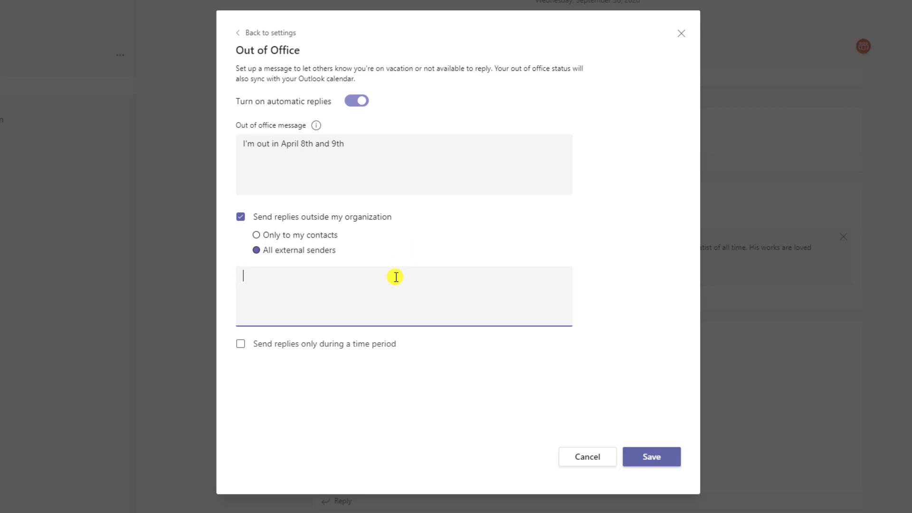
left_click(241, 344)
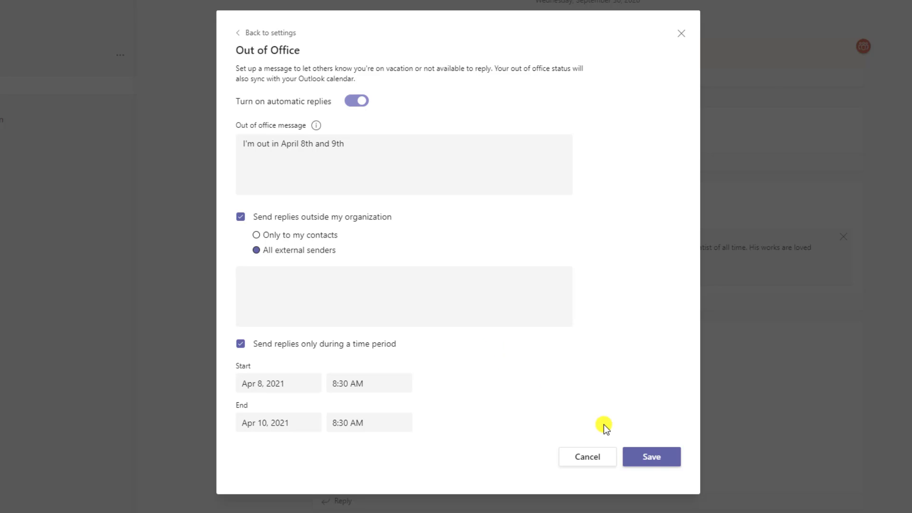
left_click(664, 457)
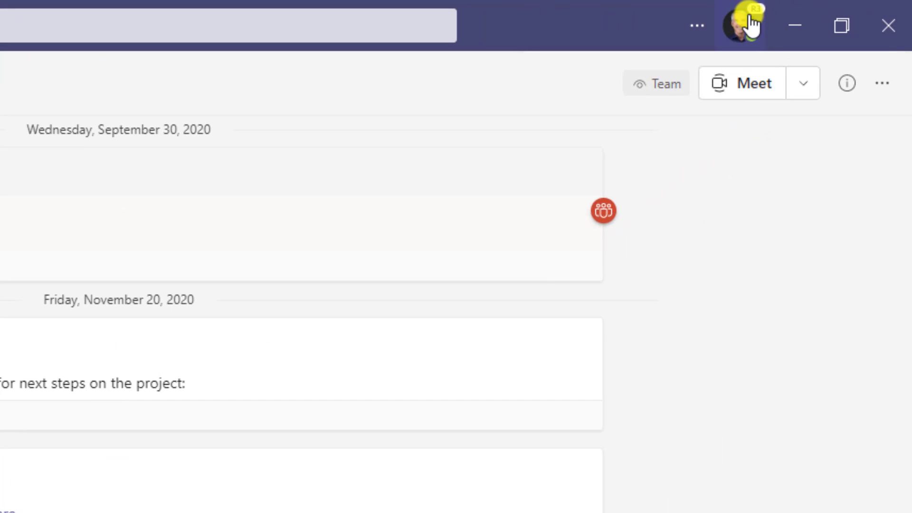
Examine the account options, the Settings categories including Accounts, Notifications and Permissions, and the remaining application options
left_click(748, 25)
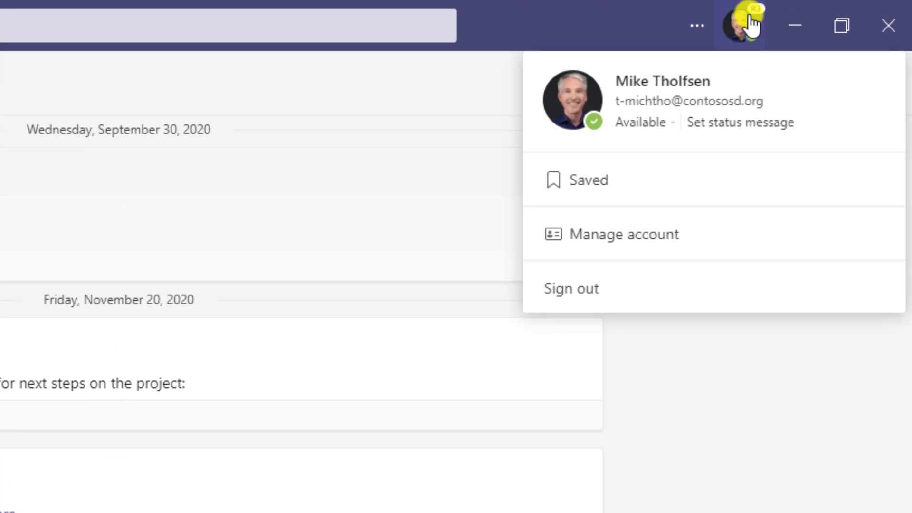
left_click(773, 476)
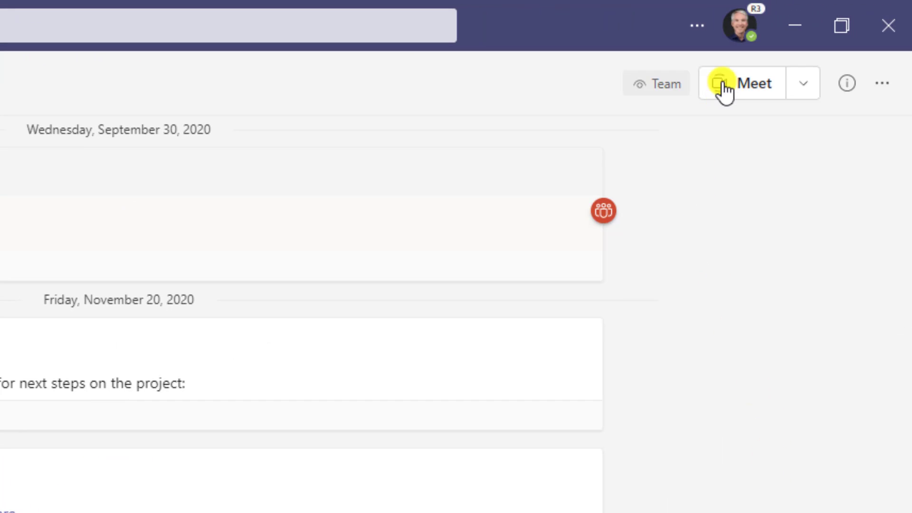
left_click(696, 29)
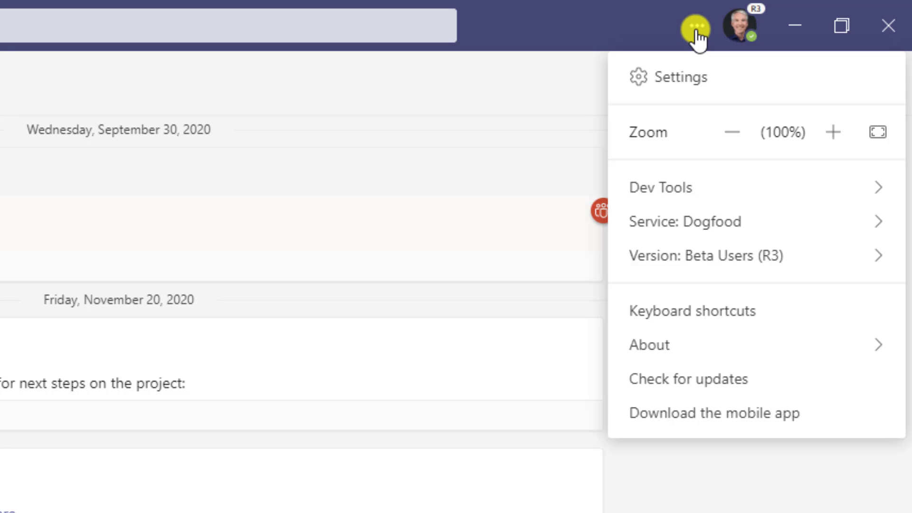
left_click(711, 82)
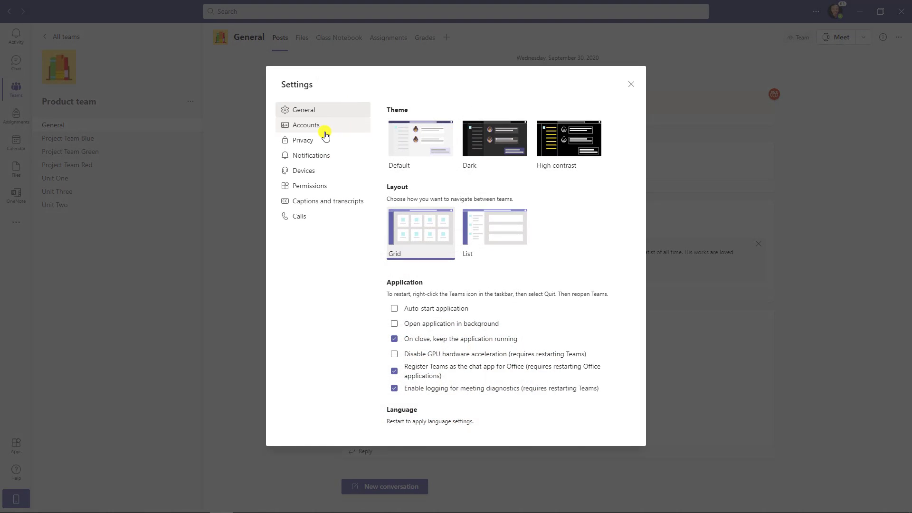
left_click(317, 126)
left_click(318, 156)
left_click(322, 185)
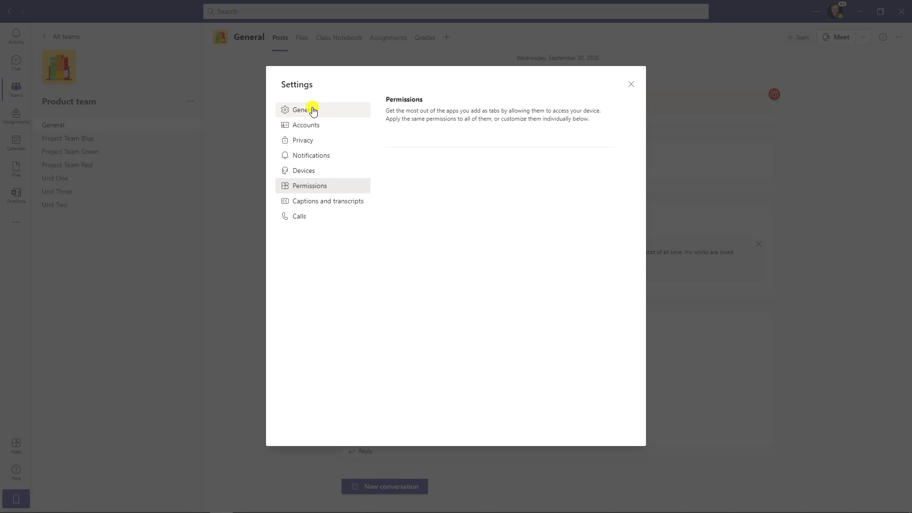
left_click(312, 110)
left_click(634, 85)
left_click(817, 11)
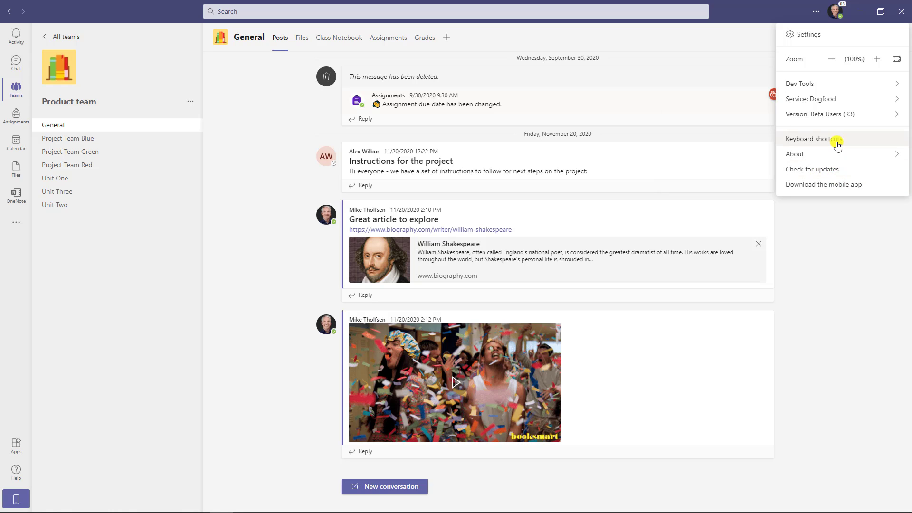
left_click(815, 15)
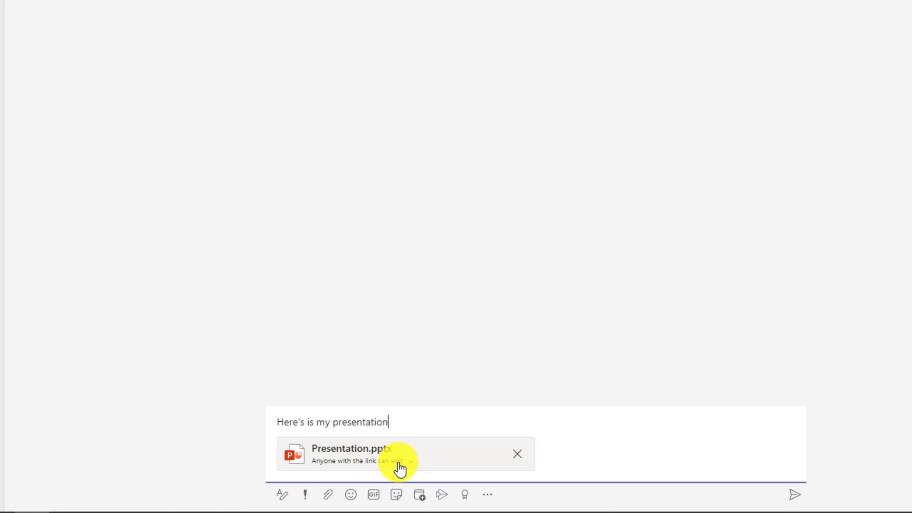
Restrict the Presentation.pptx link to people in your organization, with editing disallowed and downloads blocked
left_click(412, 461)
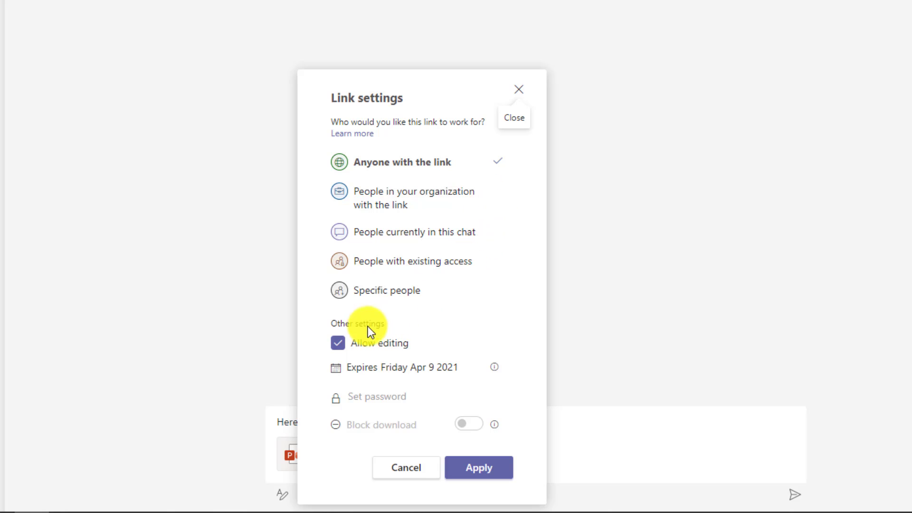
left_click(346, 342)
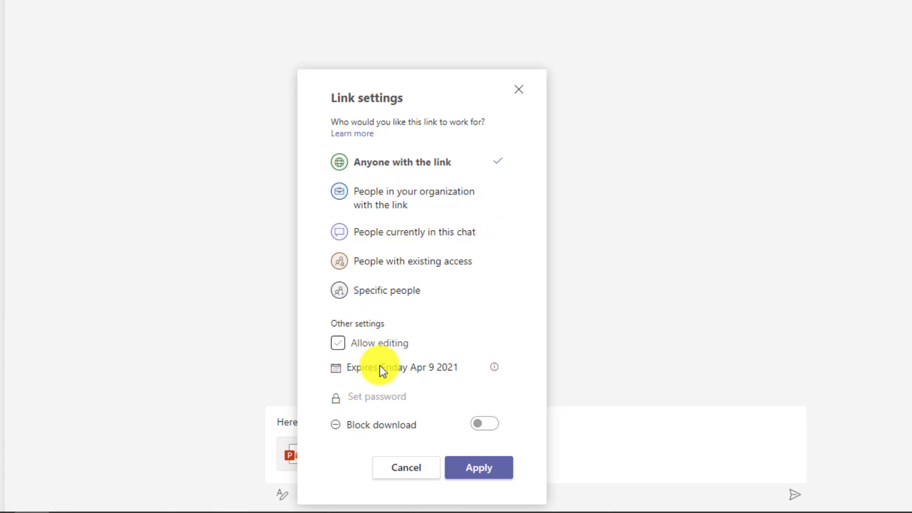
left_click(488, 424)
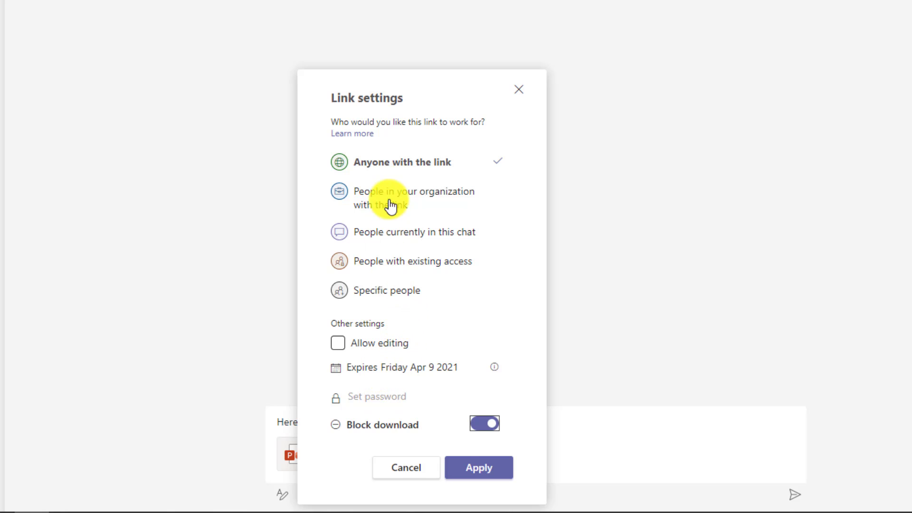
left_click(414, 197)
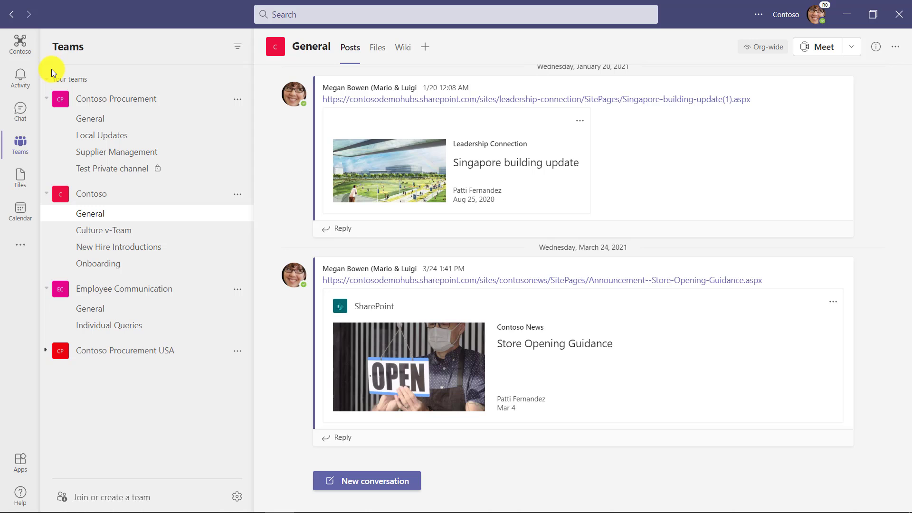
Open the Contoso app's landing page and examine the Quick Access and Benefits sections of its site navigation
left_click(18, 43)
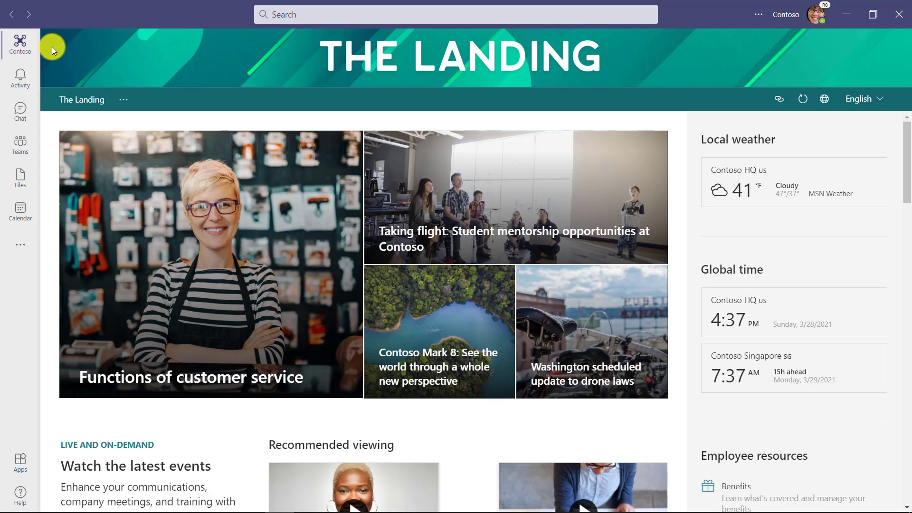
left_click(22, 45)
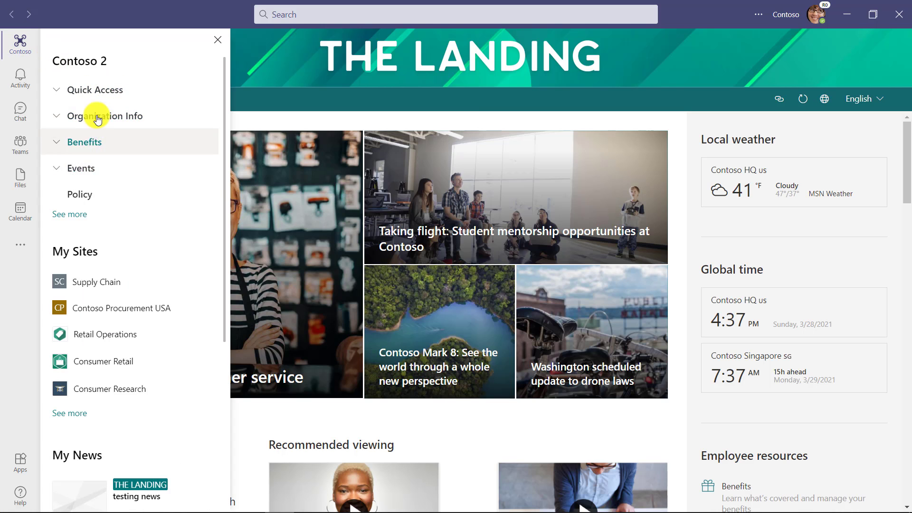
left_click(63, 90)
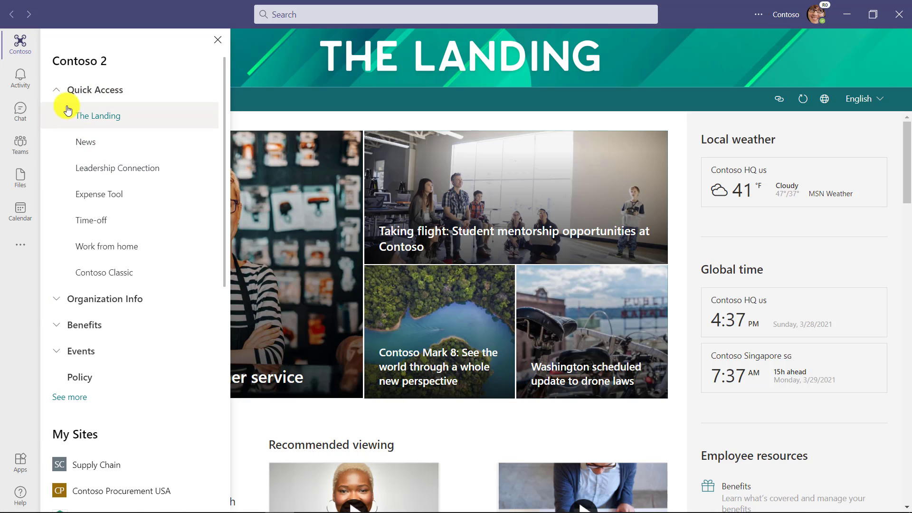
left_click(57, 91)
left_click(59, 142)
left_click(59, 142)
Browse the My News items in the Contoso navigation and open The Perspective site
scroll(82, 248, "down", 3)
scroll(81, 266, "down", 3)
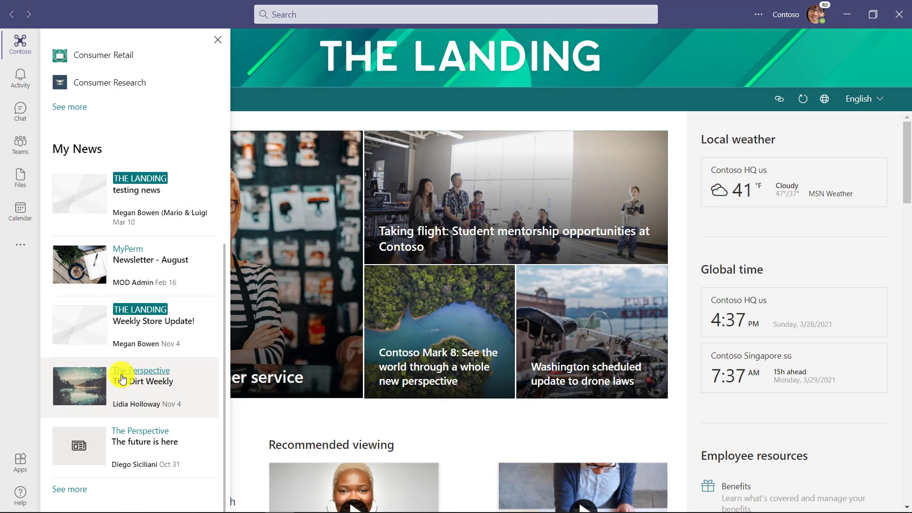
left_click(150, 379)
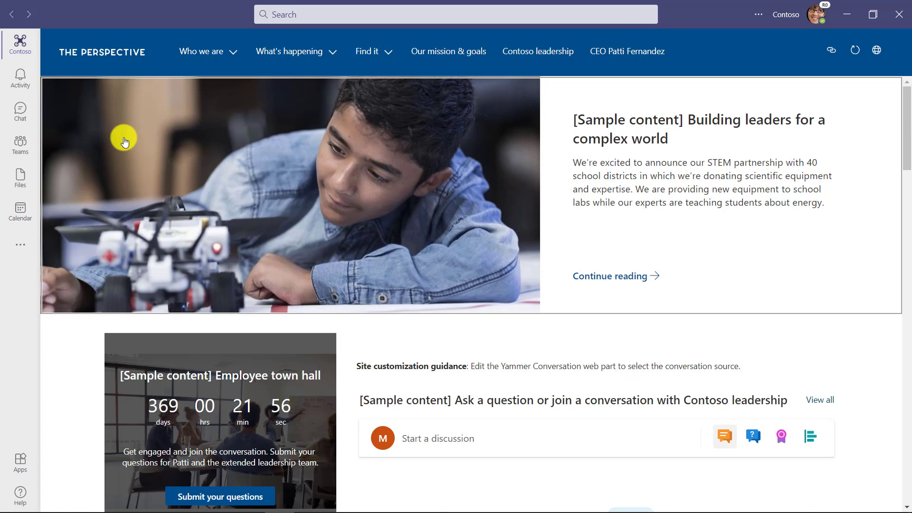
Open the MyPerm "Newsletter - August" article from the Contoso navigation and copy its page link
left_click(24, 47)
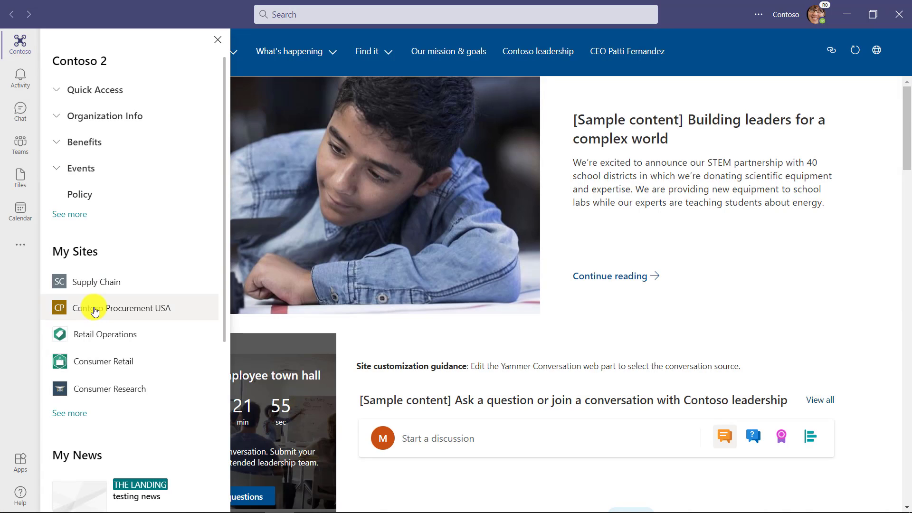
scroll(92, 306, "down", 4)
left_click(134, 383)
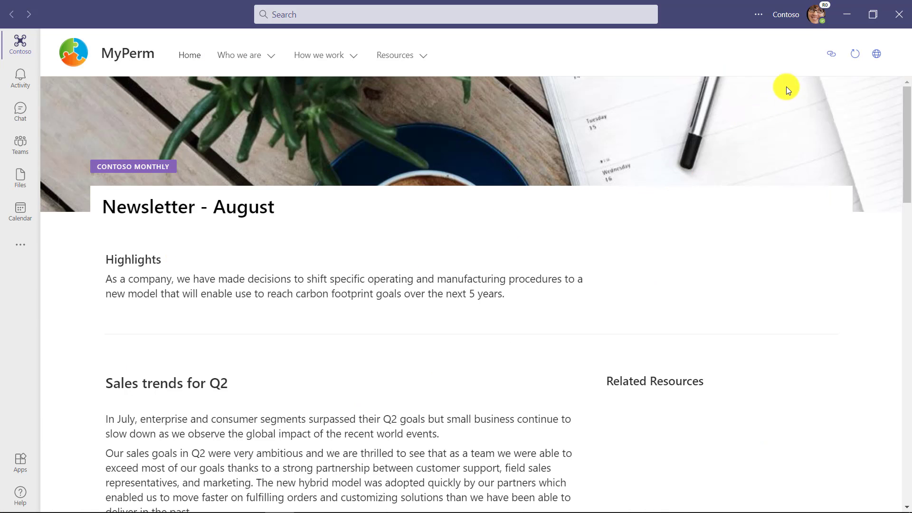
left_click(834, 58)
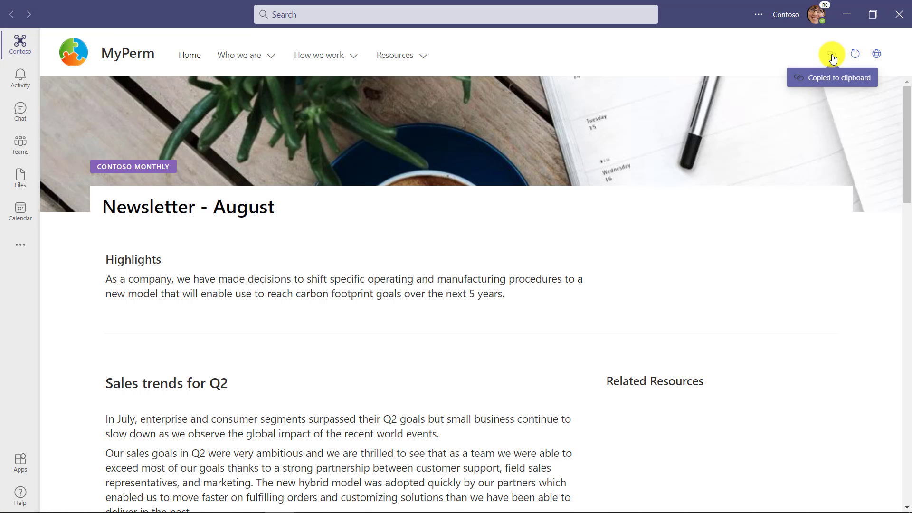
Post a new conversation in the Contoso Procurement General channel with the subject "Check out this page" and the copied newsletter link
left_click(20, 145)
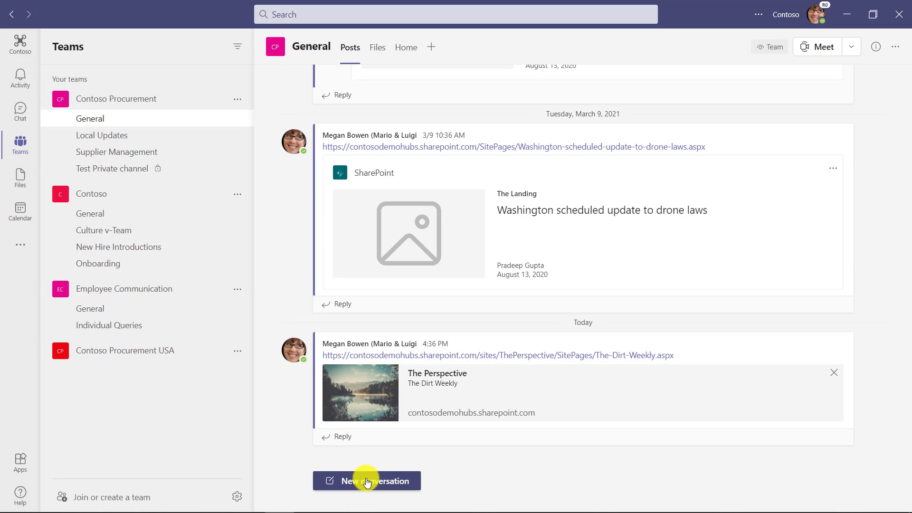
left_click(367, 481)
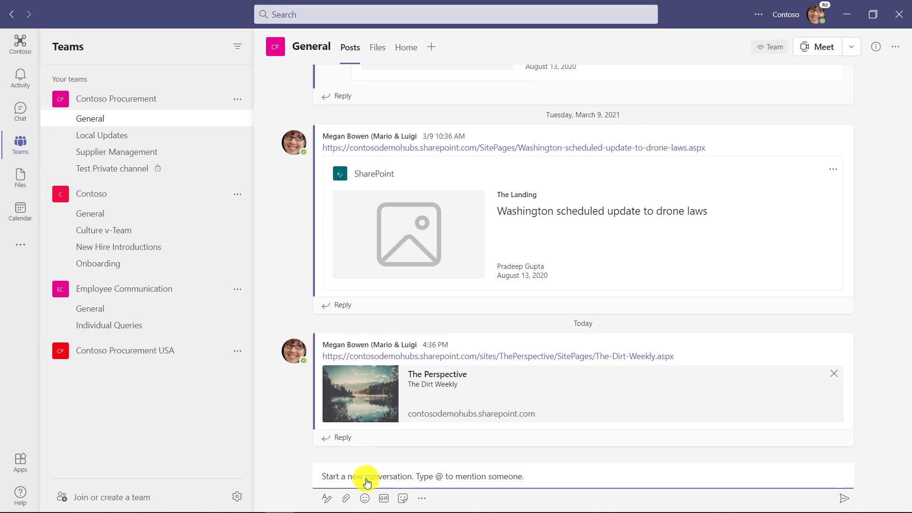
key("ctrl+shift+x")
left_click(355, 420)
type("Check out this page")
left_click(375, 440)
key("ctrl+v")
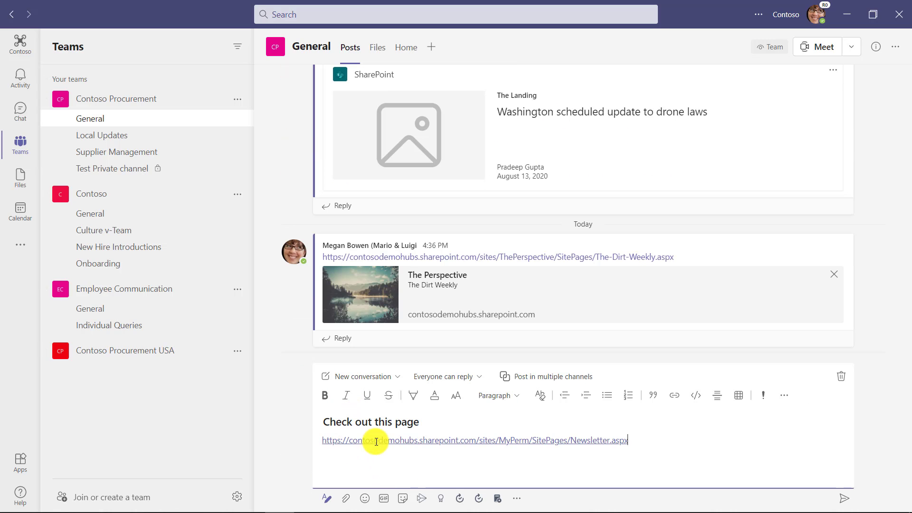
key("ctrl+Return")
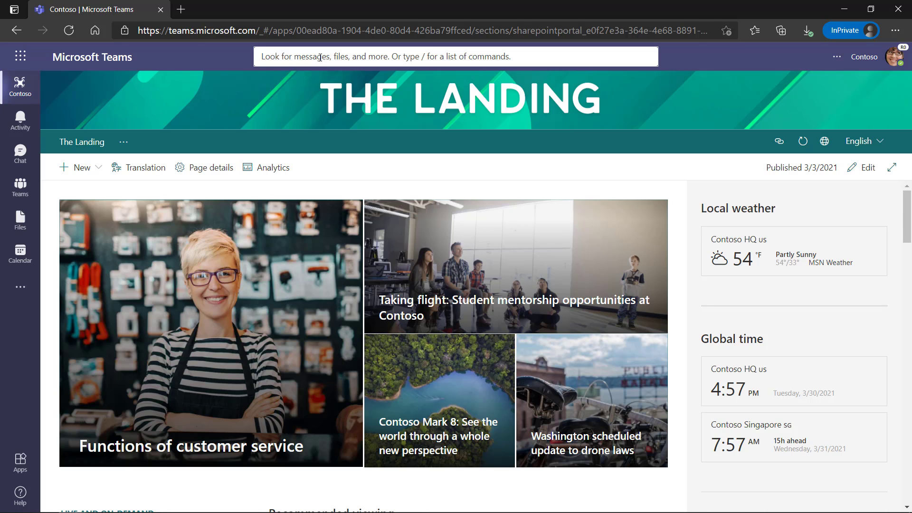
Search the Contoso SharePoint site for "Singapore", browse the results in SharePoint, and return to the Teams page
type("Sing")
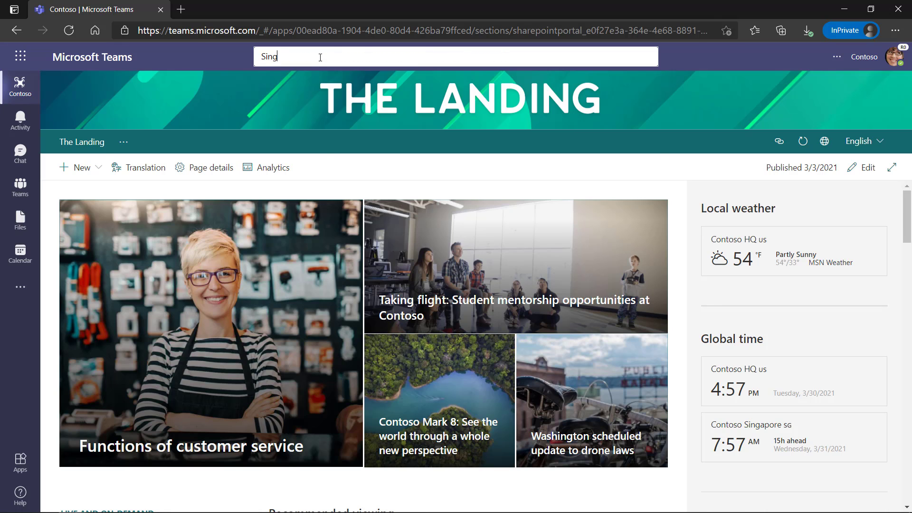
type("apore")
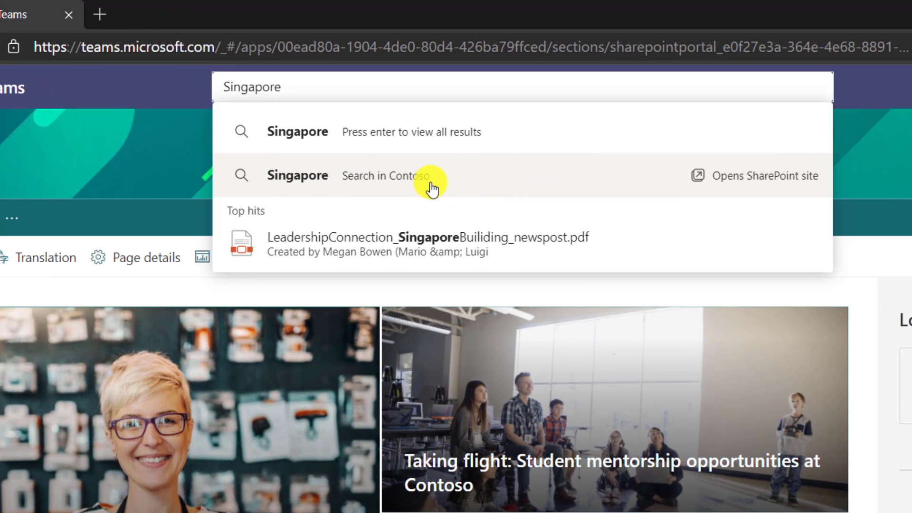
left_click(756, 180)
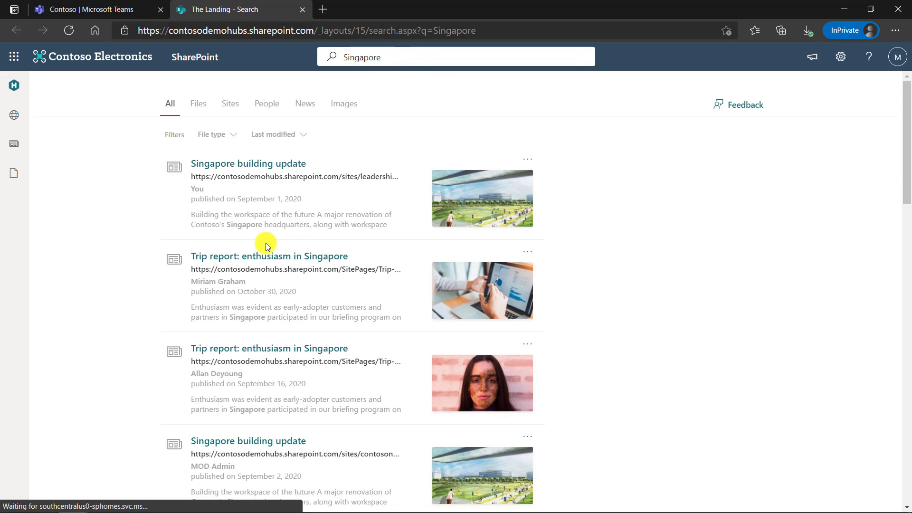
scroll(244, 271, "down", 2)
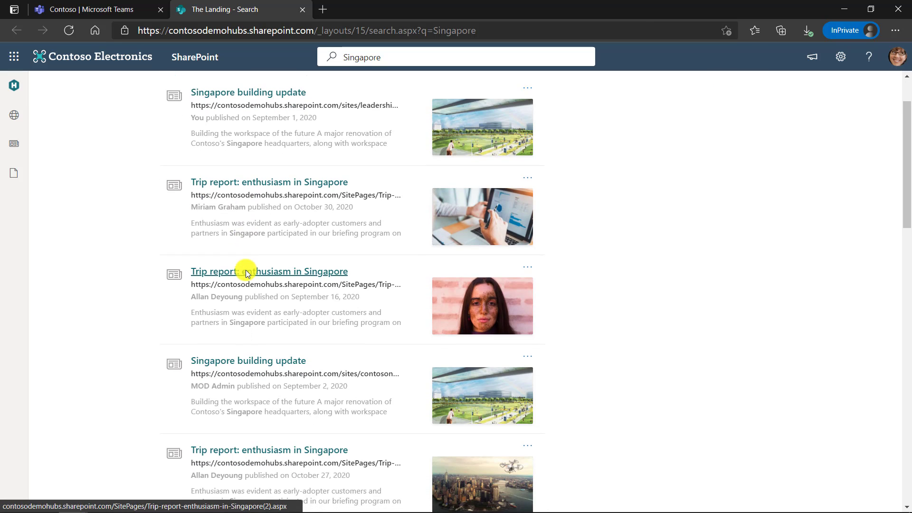
scroll(244, 269, "up", 2)
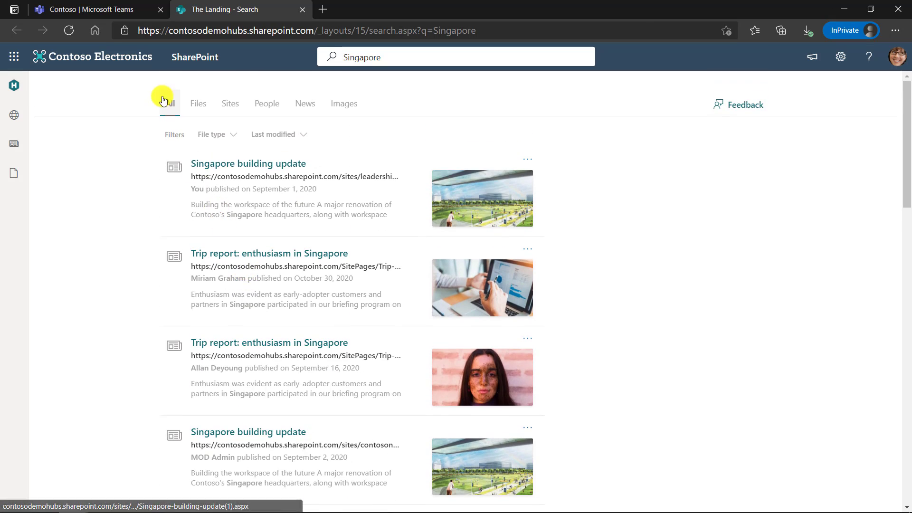
left_click(134, 14)
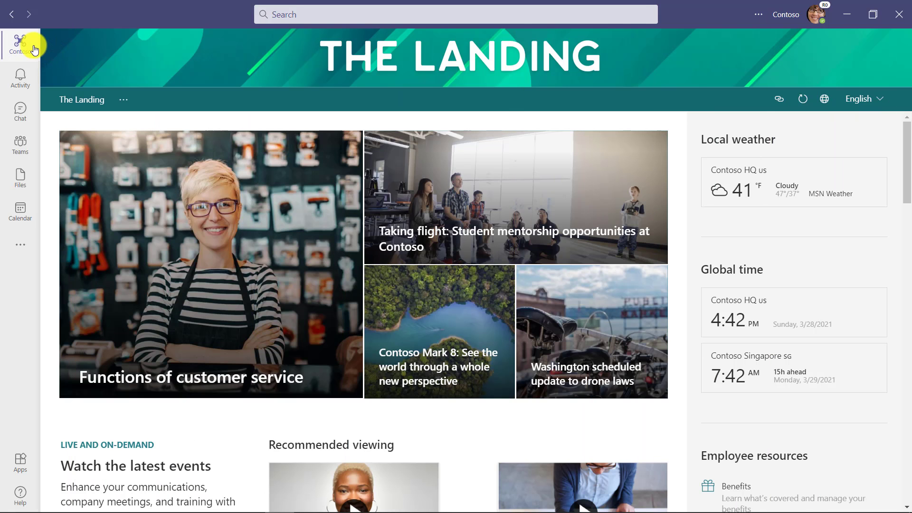
Move the Contoso app below Teams in the app bar, then restore it to the first position
left_click_drag(25, 41, 16, 155)
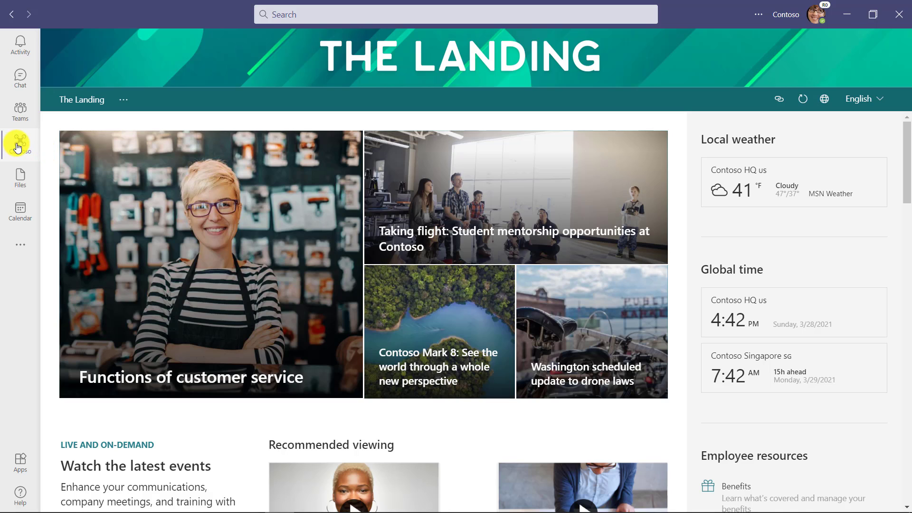
left_click_drag(19, 148, 23, 43)
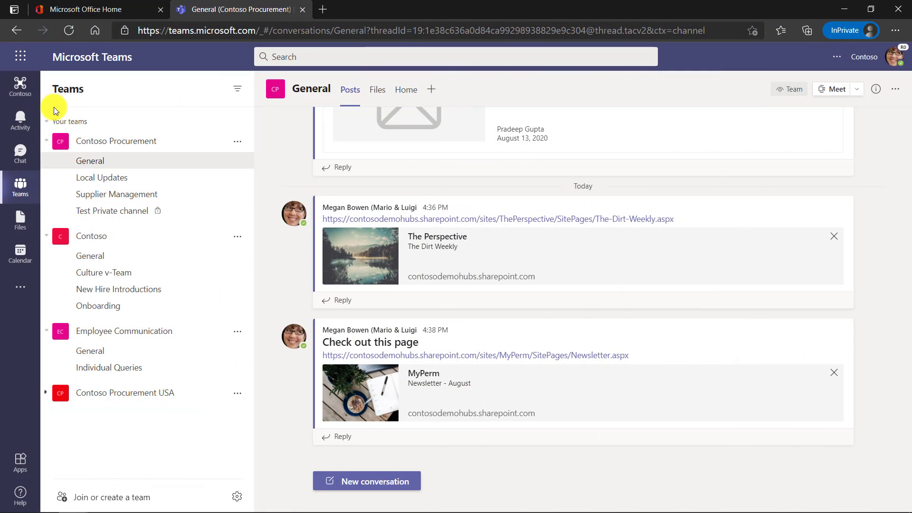
Open the Contoso app's home site in the browser and review the step-by-step guide to setting up Viva Connections desktop
left_click(22, 87)
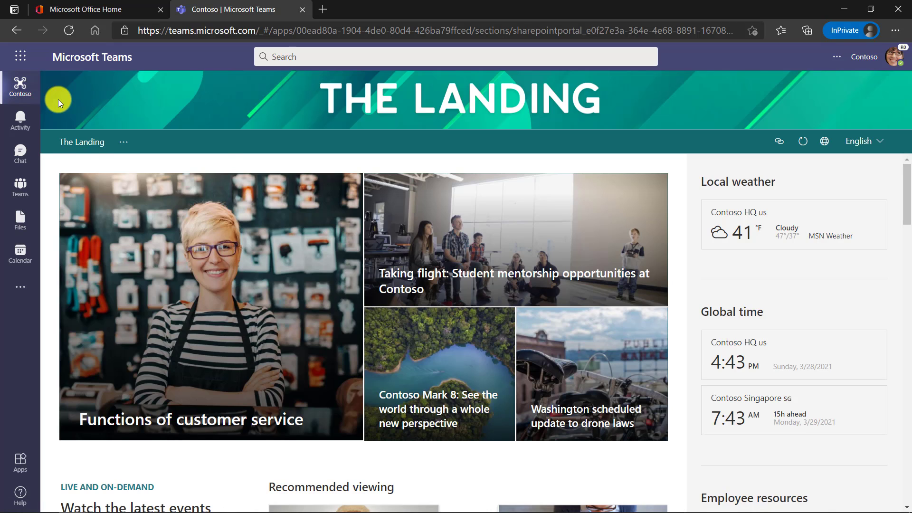
left_click(17, 89)
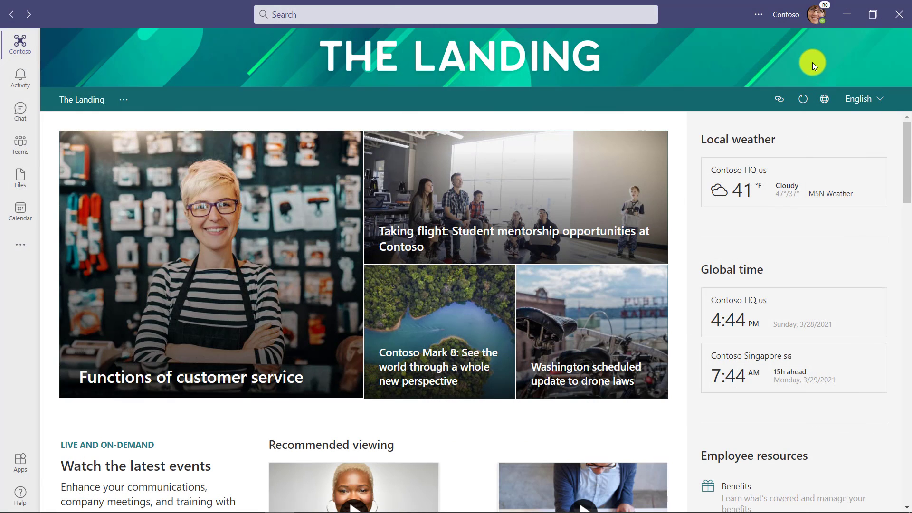
left_click(825, 101)
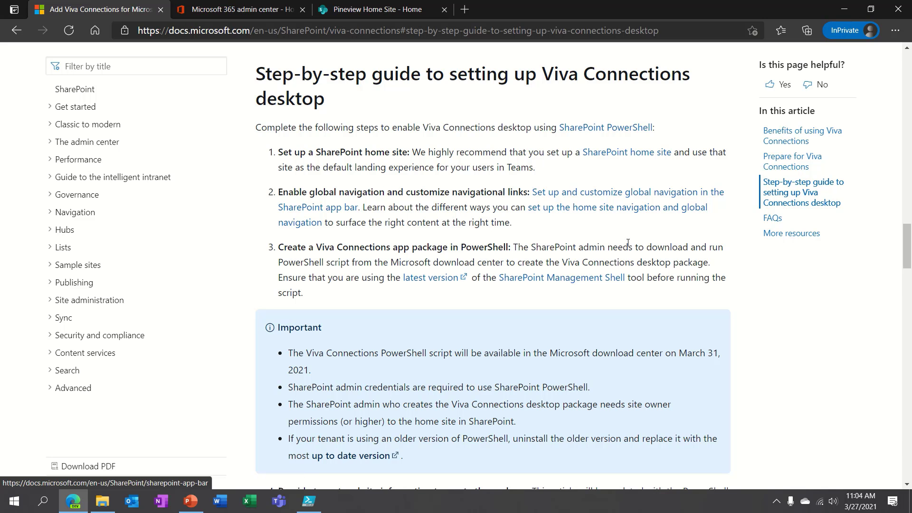
left_click_drag(908, 248, 910, 59)
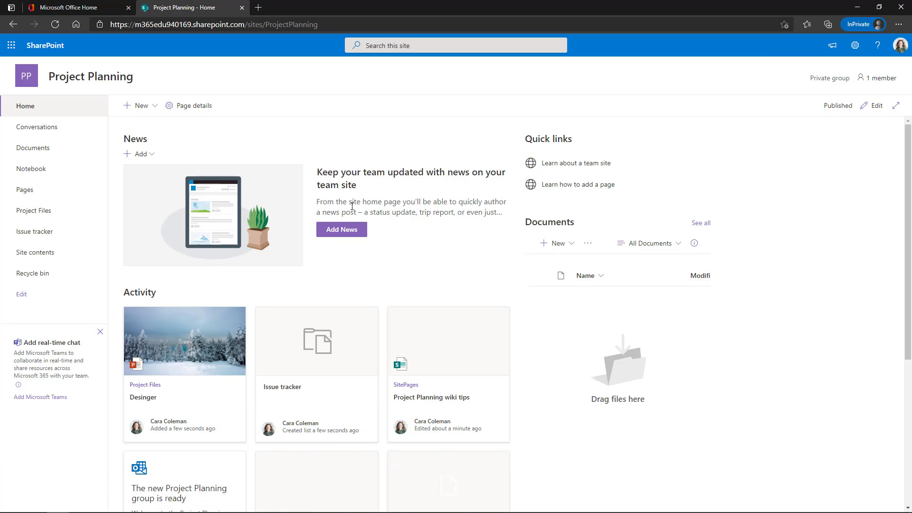
Start adding Microsoft Teams to the Project Planning SharePoint site and continue to the selection of resources to pin
left_click(328, 233)
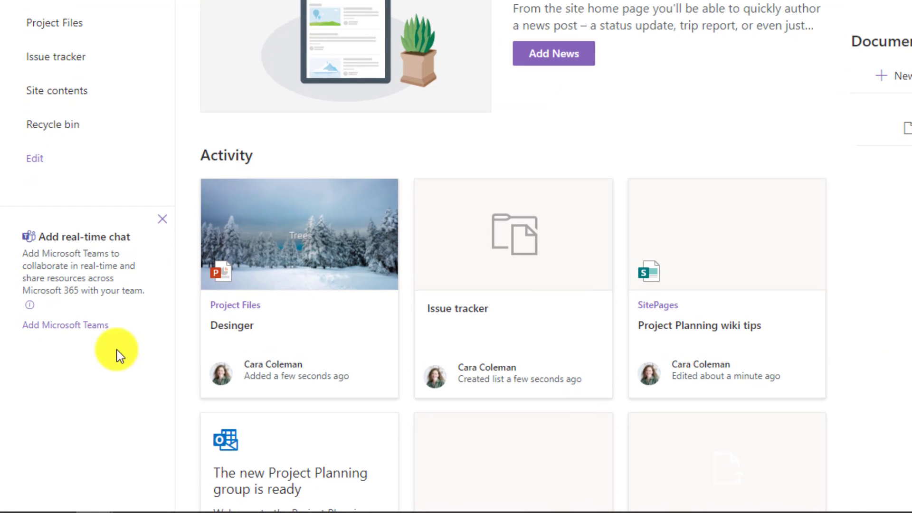
left_click(68, 326)
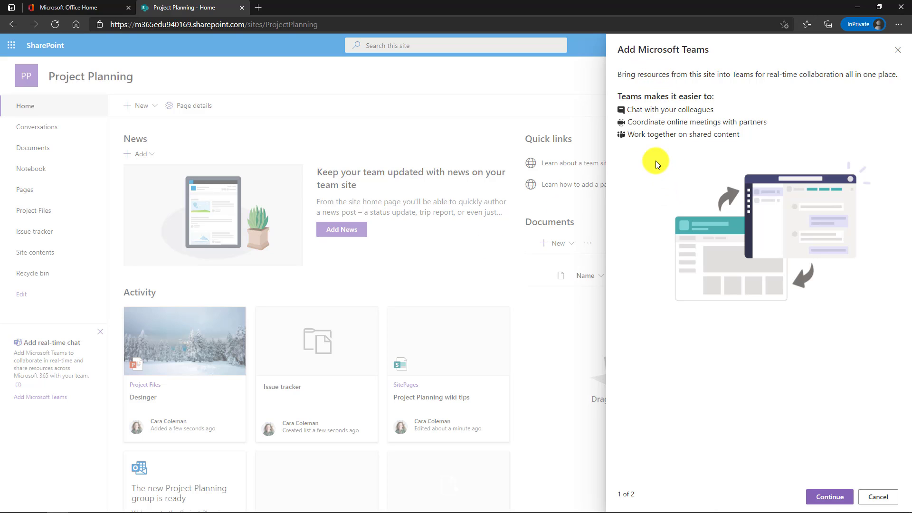
left_click(832, 497)
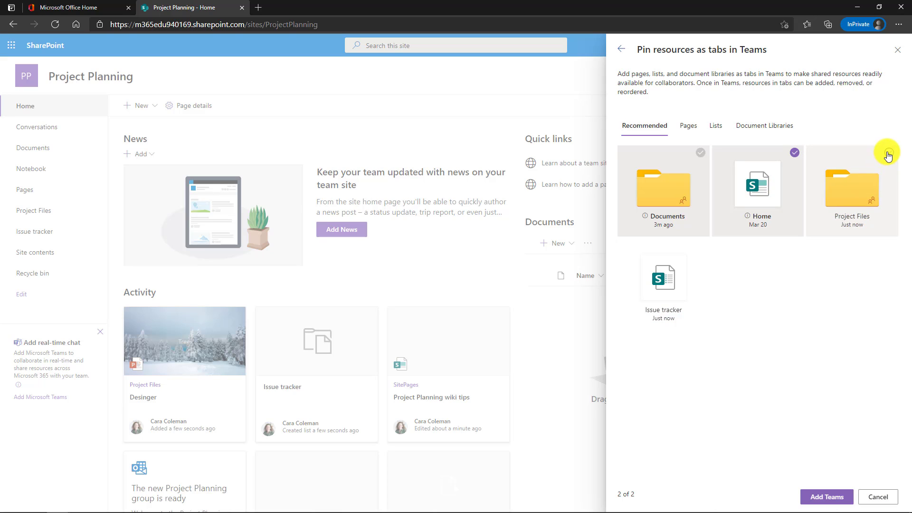
Select Project Files and Issue tracker as additional Teams tabs, check the pages, lists and document libraries, and add Teams to the site
left_click(888, 154)
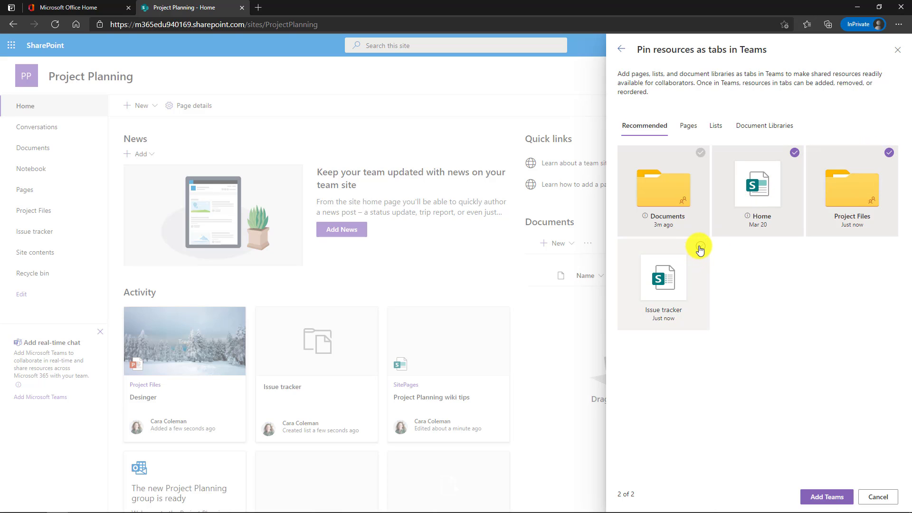
left_click(689, 126)
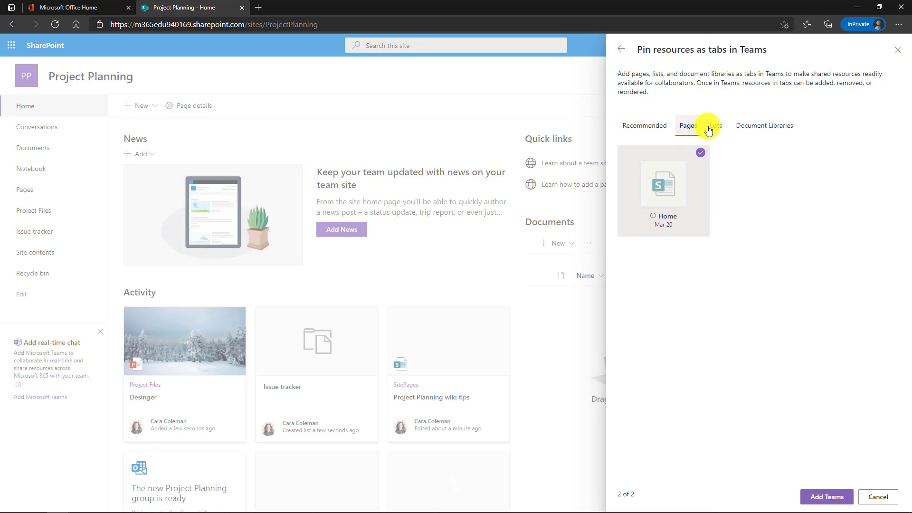
left_click(719, 126)
left_click(759, 127)
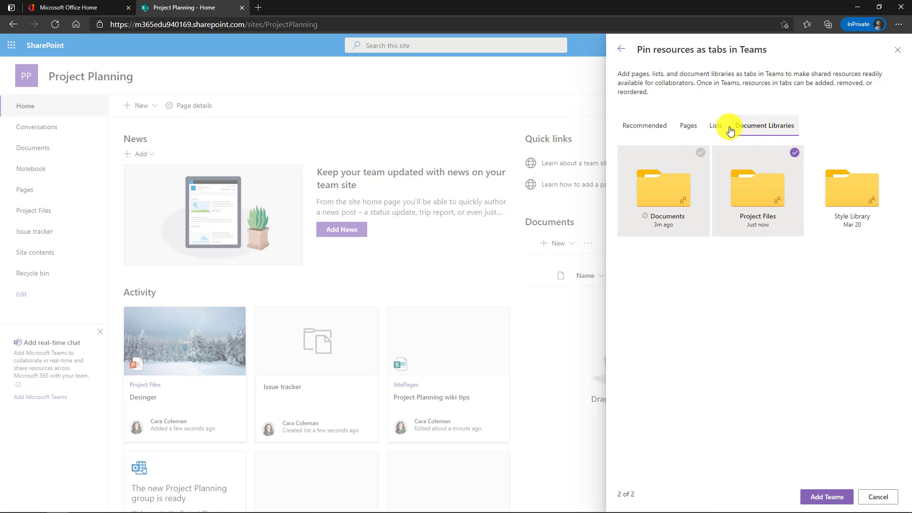
left_click(648, 129)
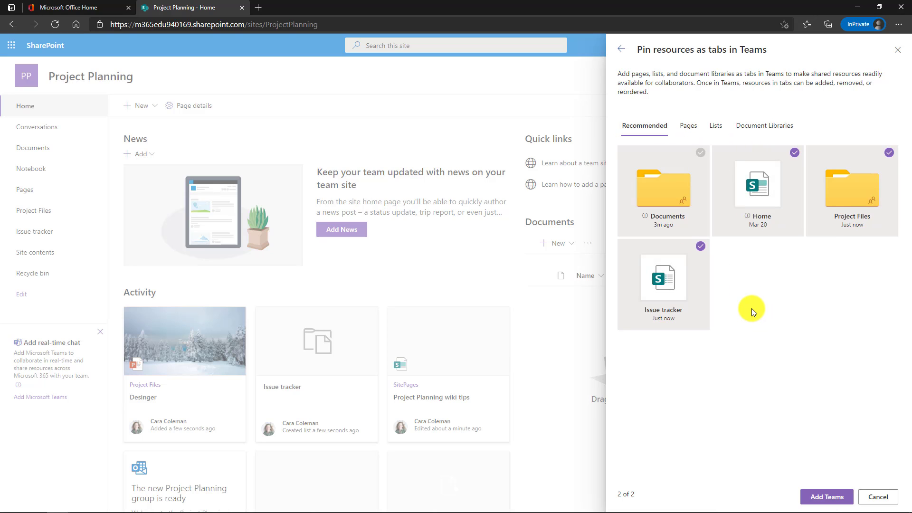
left_click(830, 498)
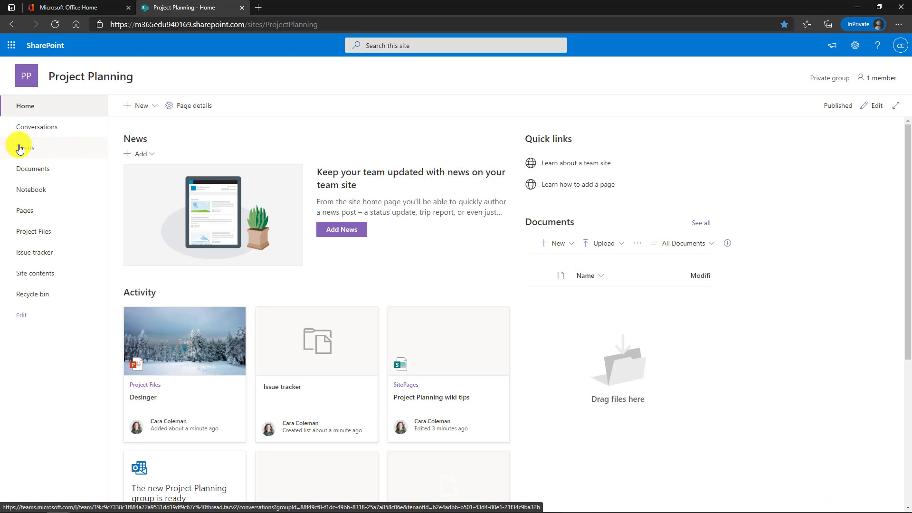
Open the Project Planning team from the site navigation, dismiss the status banner, and view the Files, Issue tracker, Project Files and Site tabs
left_click(56, 150)
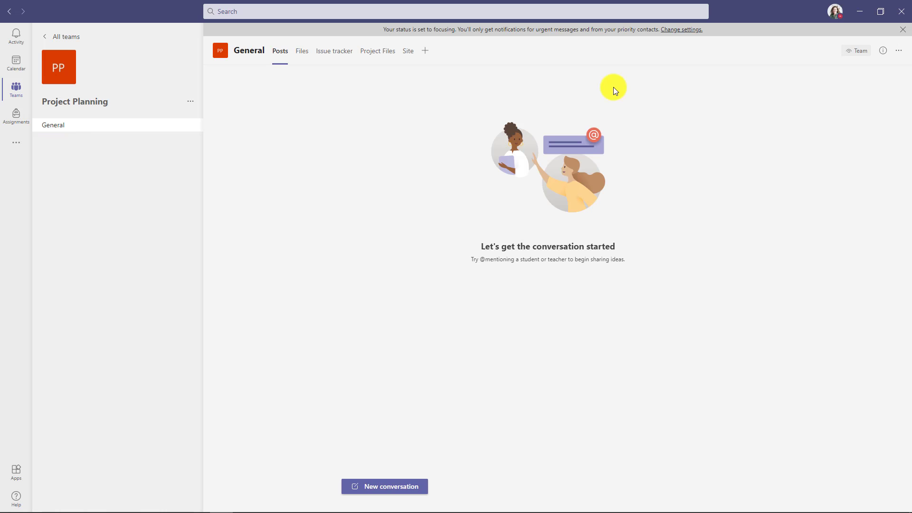
left_click(904, 30)
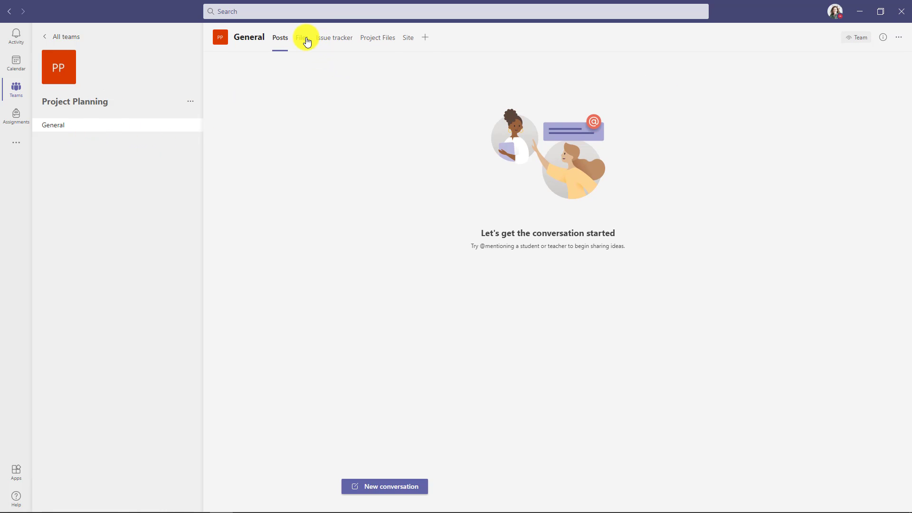
left_click(301, 40)
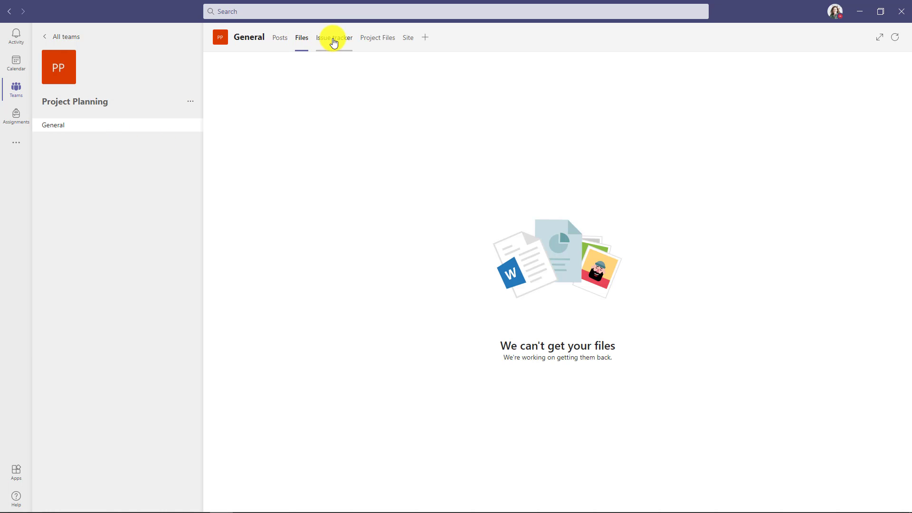
left_click(329, 42)
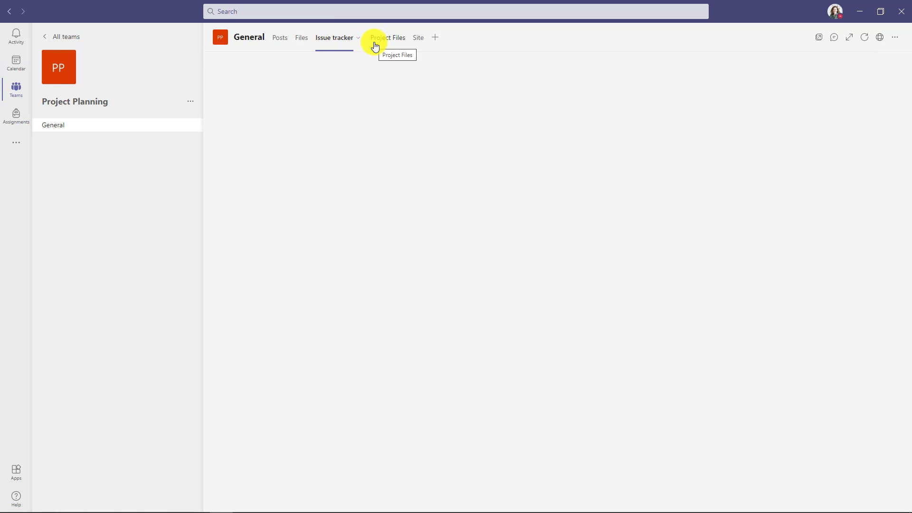
left_click(393, 41)
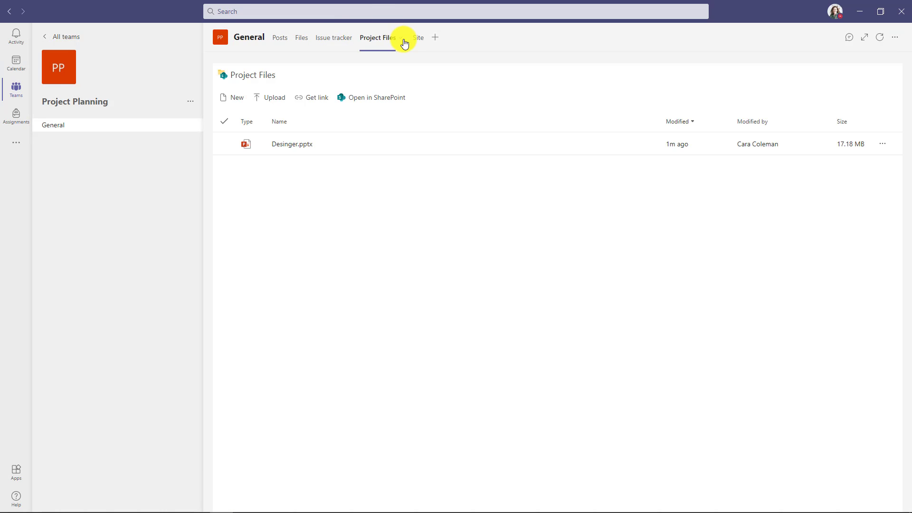
left_click(417, 40)
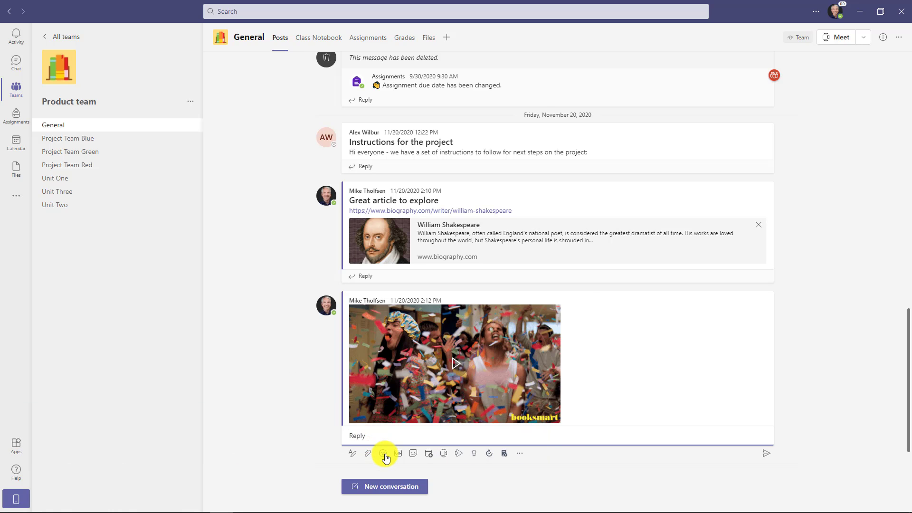
Reply to the GIF post in the Product team's General channel with a medium skin tone thumbs-up emoji and "Thanks"
left_click(384, 454)
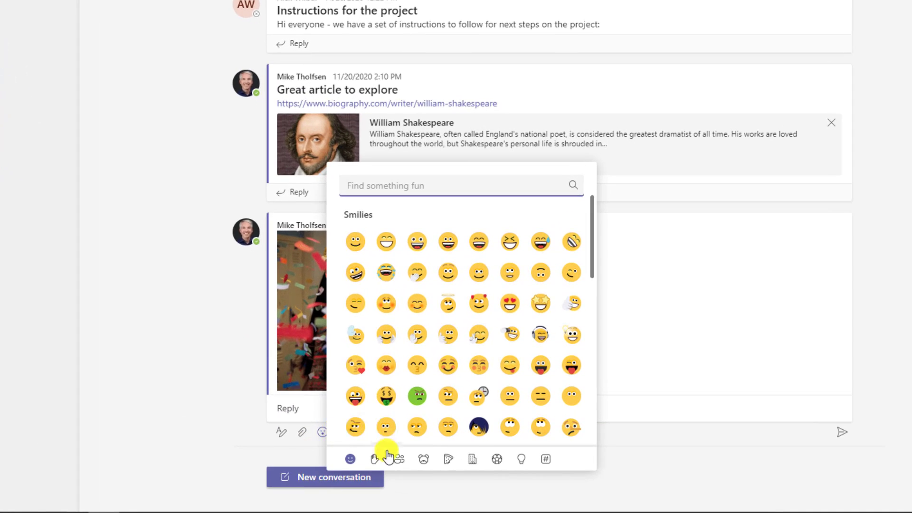
left_click(375, 461)
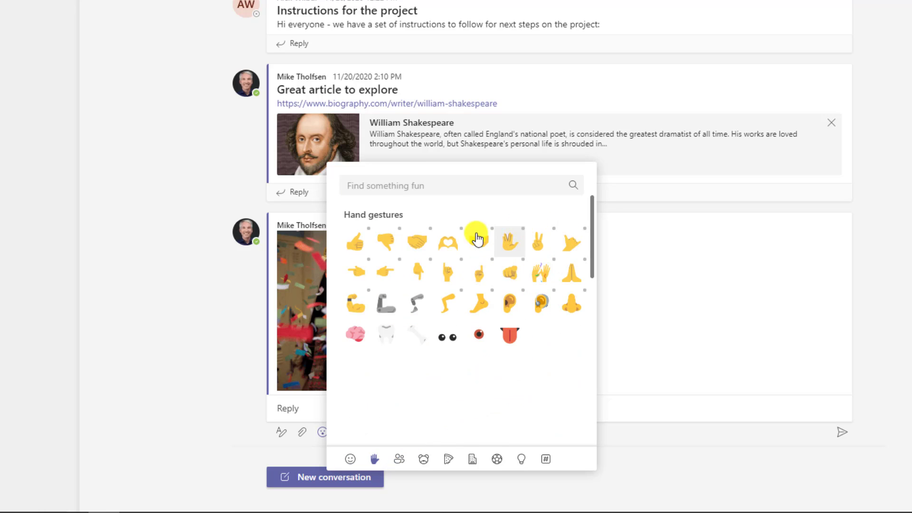
right_click(369, 234)
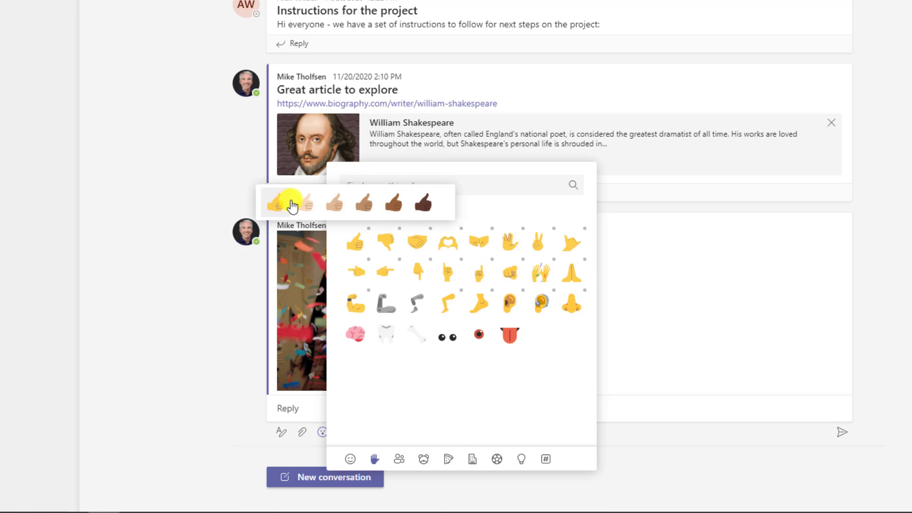
left_click(370, 204)
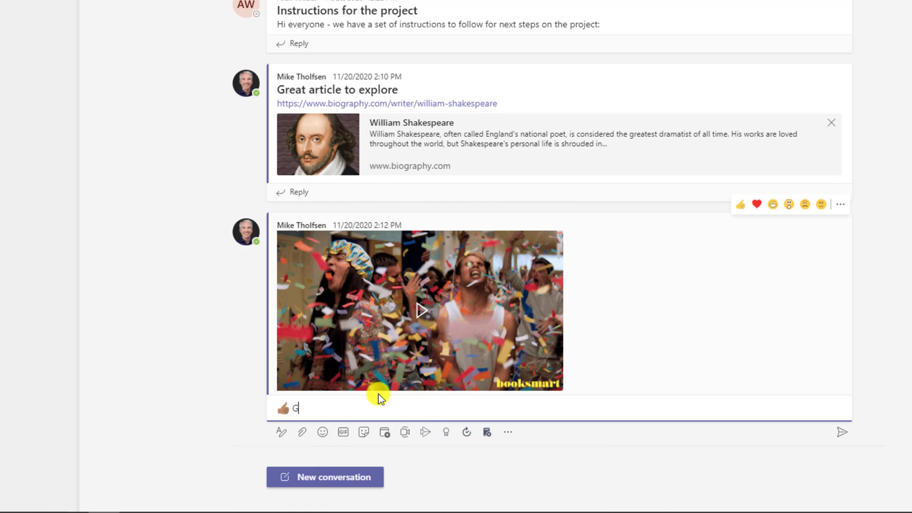
type("Thanks")
key("Return")
Examine the skin tone options for the victory-hand emoji among the hand gestures, then close the emoji picker
left_click(322, 432)
left_click(374, 459)
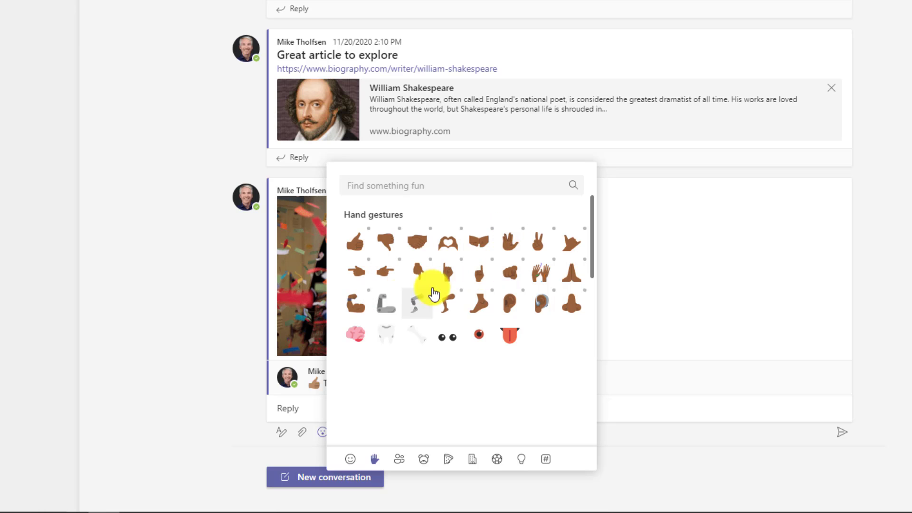
right_click(535, 238)
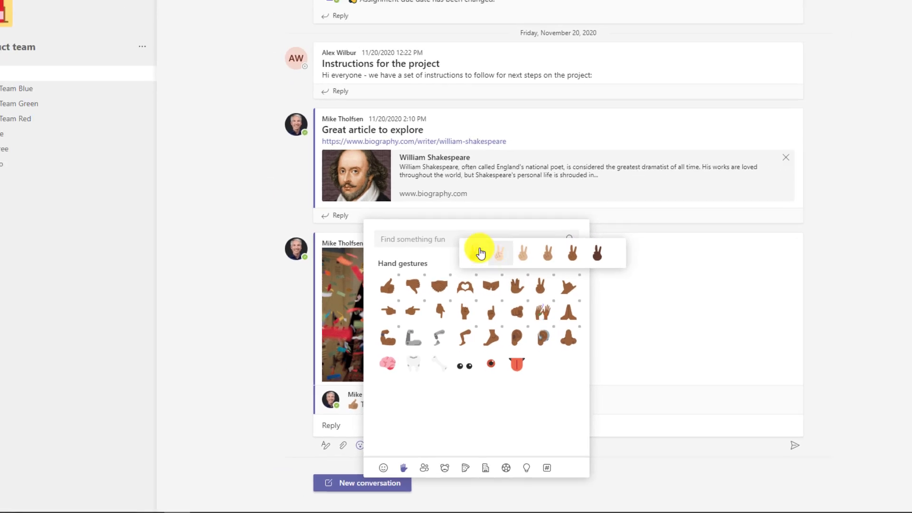
left_click(140, 238)
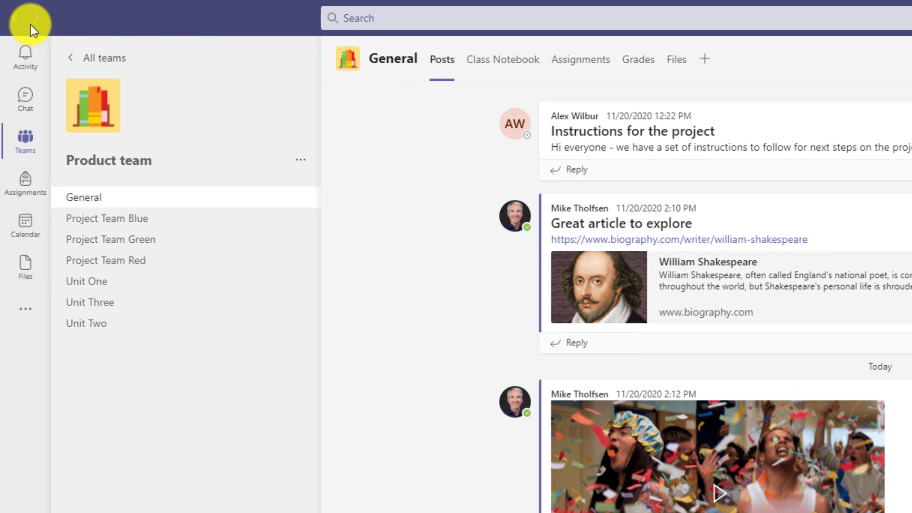
Show the navigation history of recently visited locations and open the recent one-on-one chat listed fifth
mouse_move(19, 26)
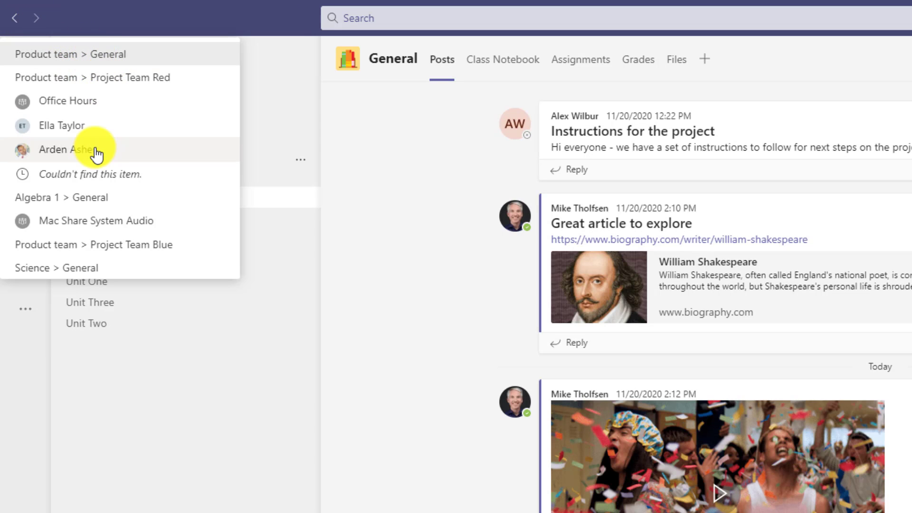
left_click(165, 151)
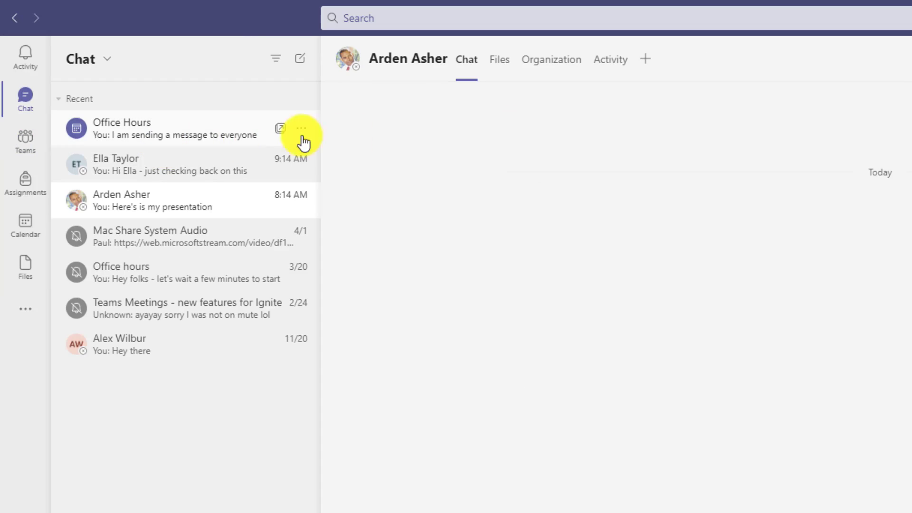
Use the navigation history to return to the Product team's General channel, then reopen the one-on-one chat listed fifth
right_click(15, 22)
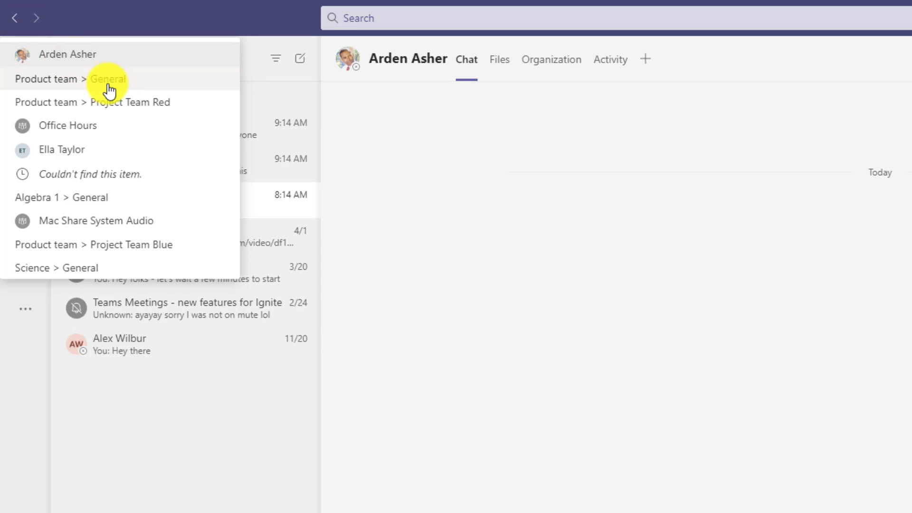
left_click(164, 88)
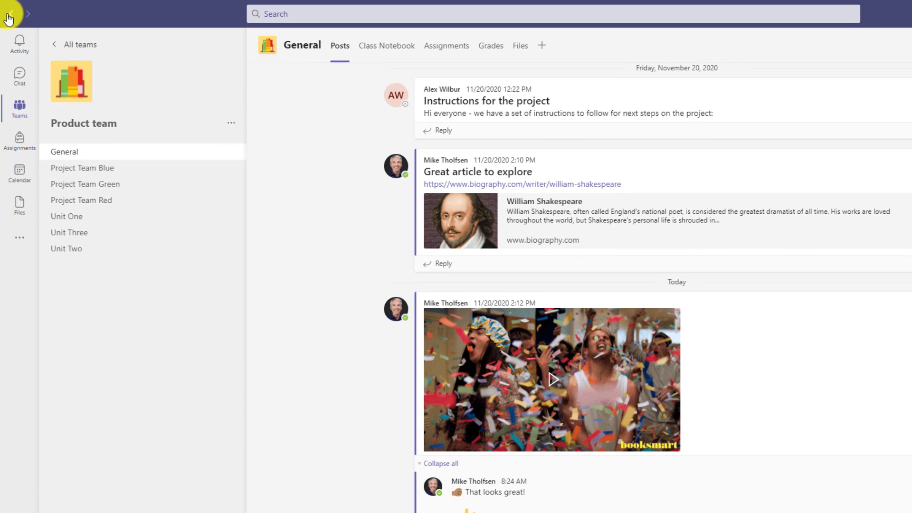
right_click(8, 18)
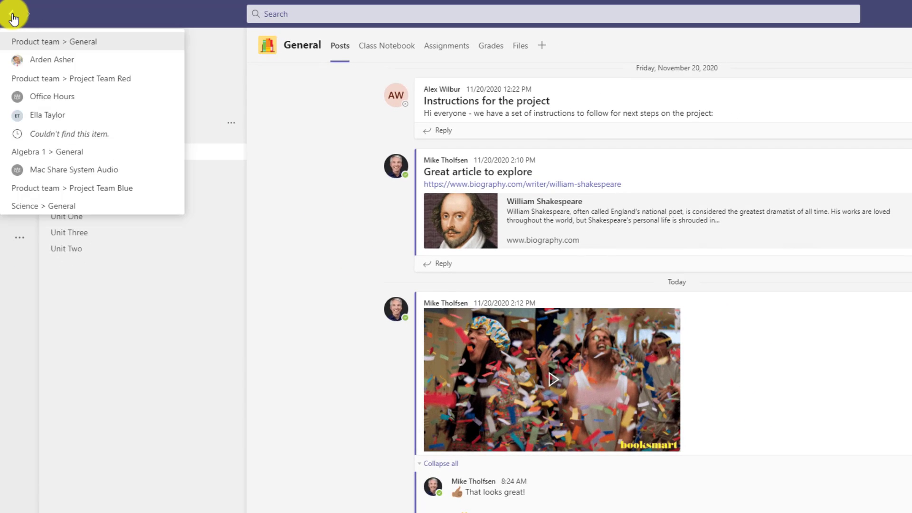
left_click(65, 117)
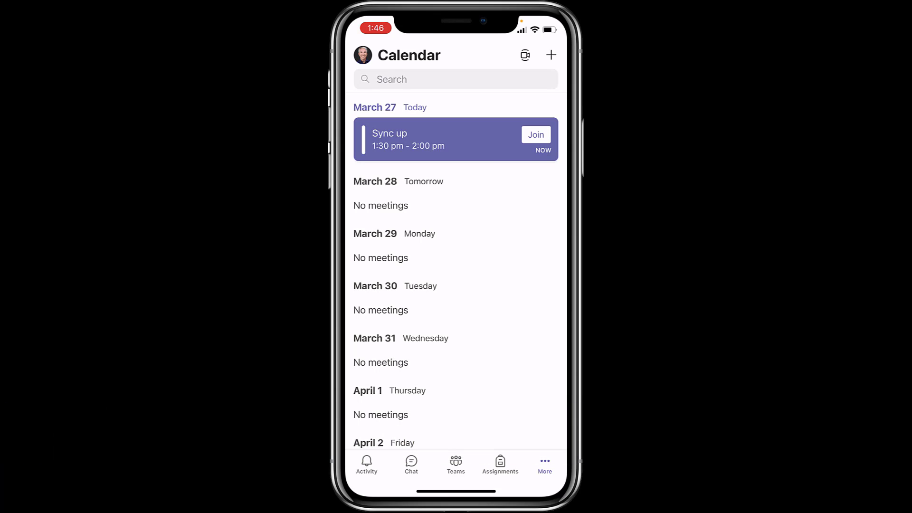
Begin joining the Sync up meeting from the mobile Teams calendar and browse the backgrounds in its video effects
left_click(536, 135)
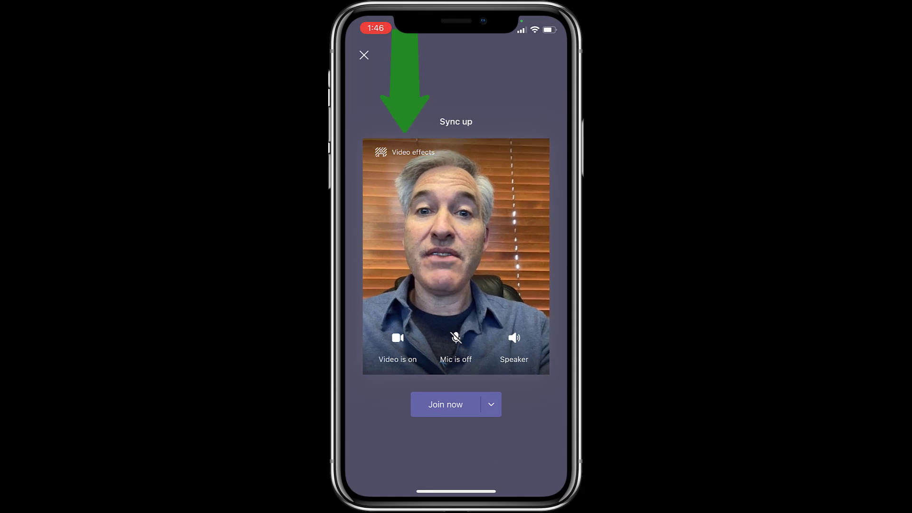
left_click(404, 152)
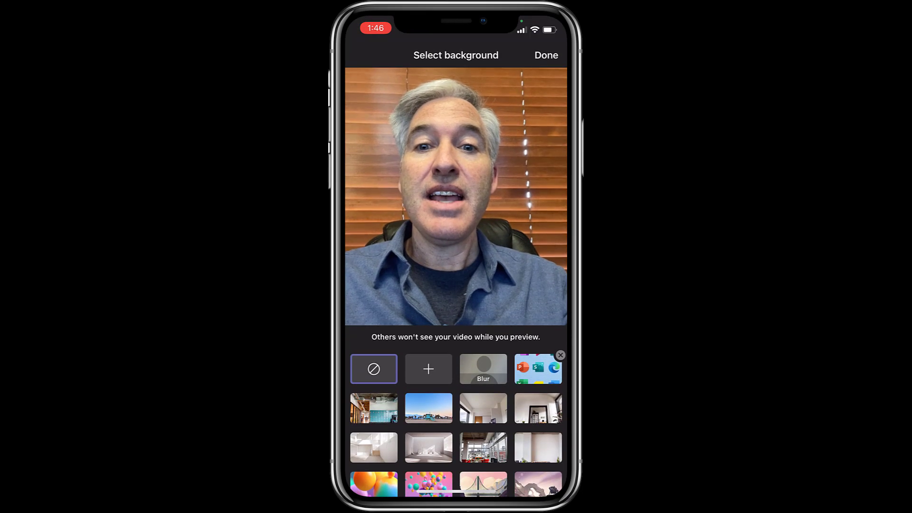
scroll(457, 428, "down", 2)
scroll(457, 413, "up", 2)
scroll(456, 413, "down", 2)
Preview several backgrounds, including the loft office, blocky forest, ruined arch, pink nebula, custom Office icons image and Blur
left_click(429, 378)
left_click(484, 377)
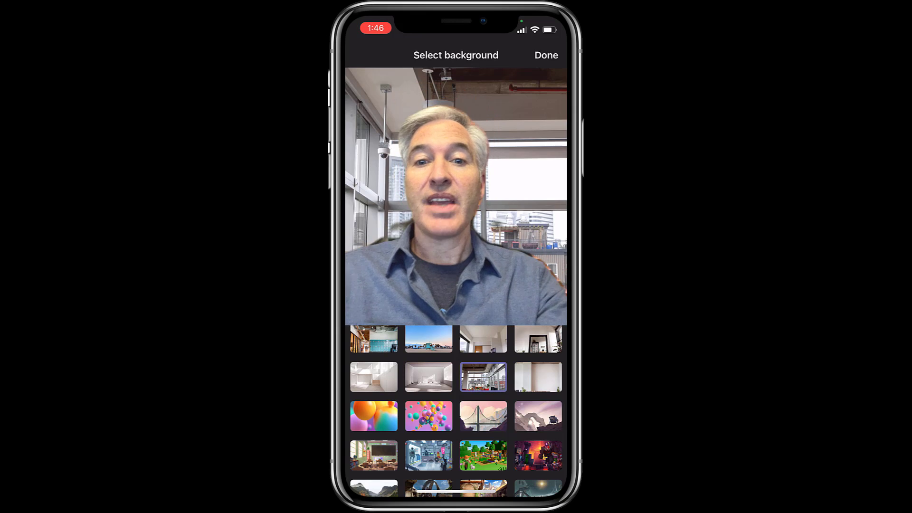
left_click(429, 455)
left_click(483, 455)
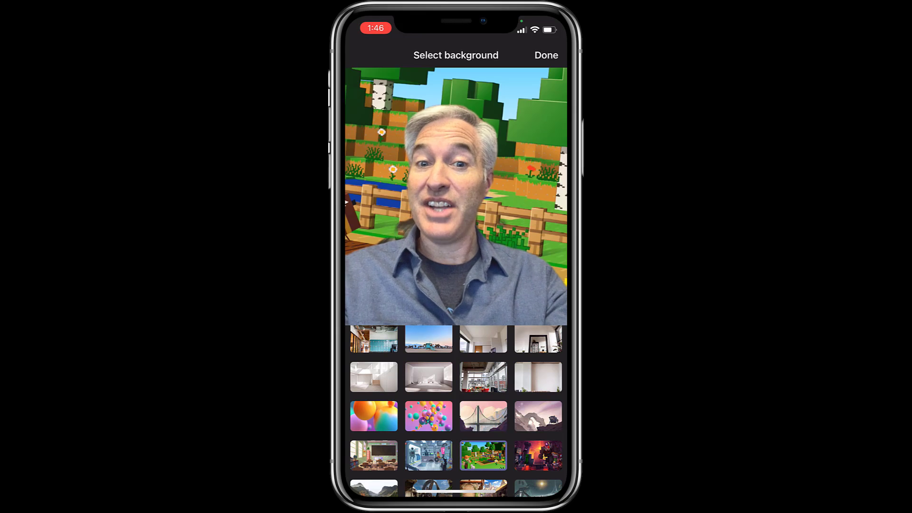
scroll(457, 428, "down", 2)
left_click(429, 428)
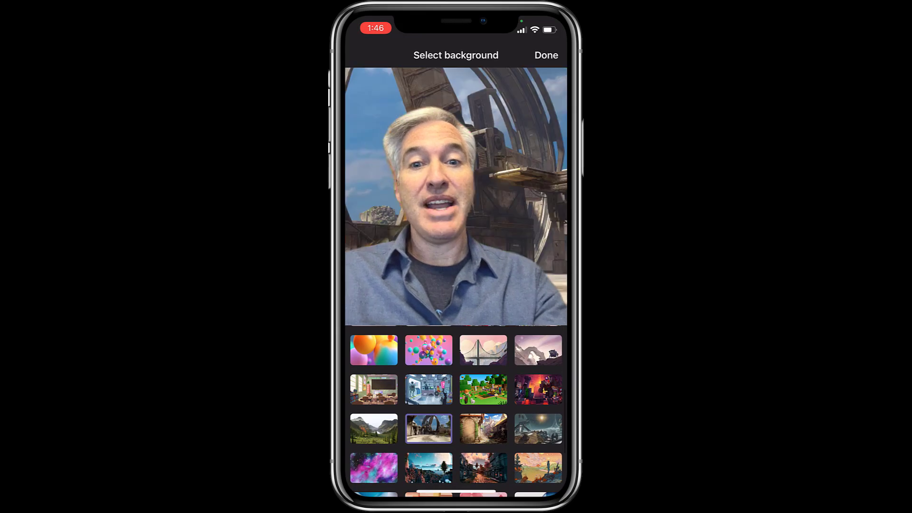
left_click(373, 468)
scroll(456, 428, "up", 4)
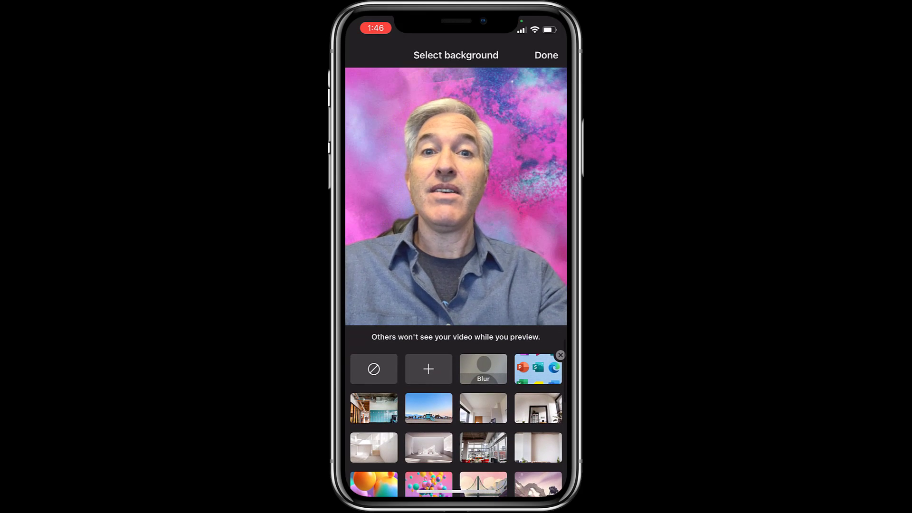
left_click(538, 369)
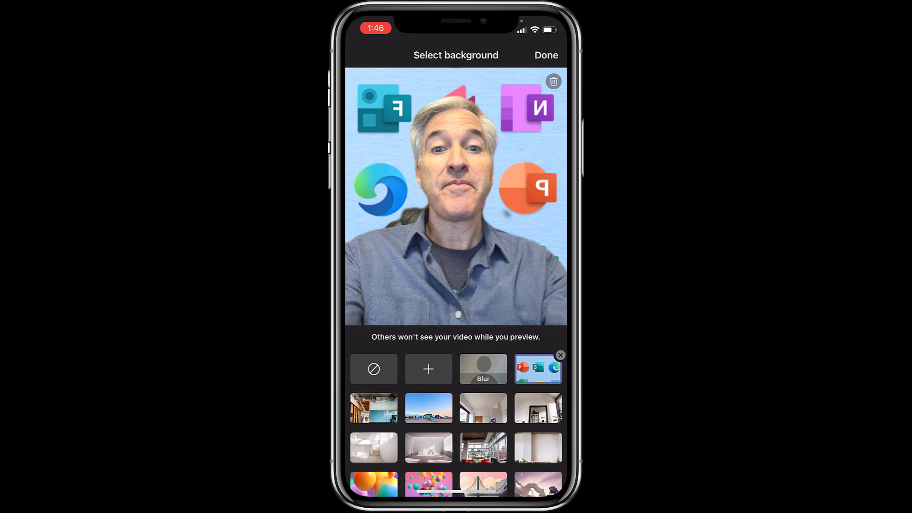
left_click(483, 369)
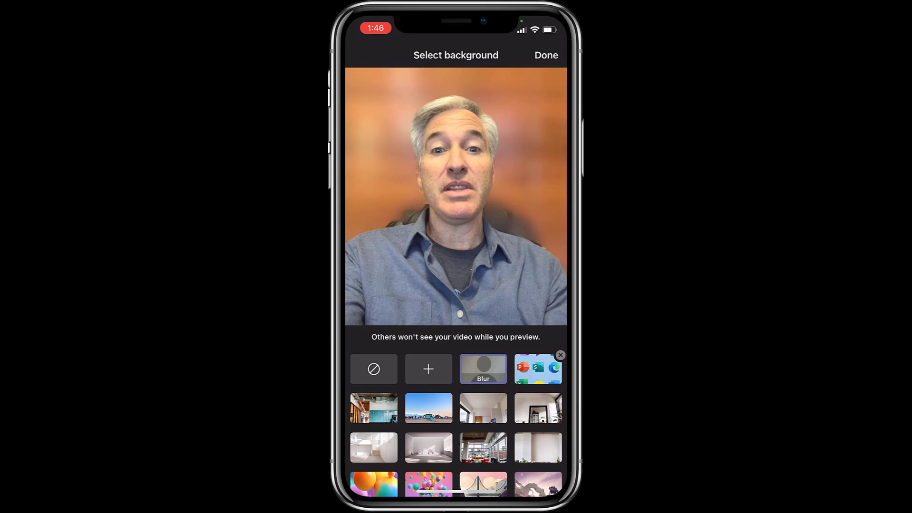
Apply the blocky green forest background with the wooden fence and join the Sync up meeting
scroll(456, 408, "down", 5)
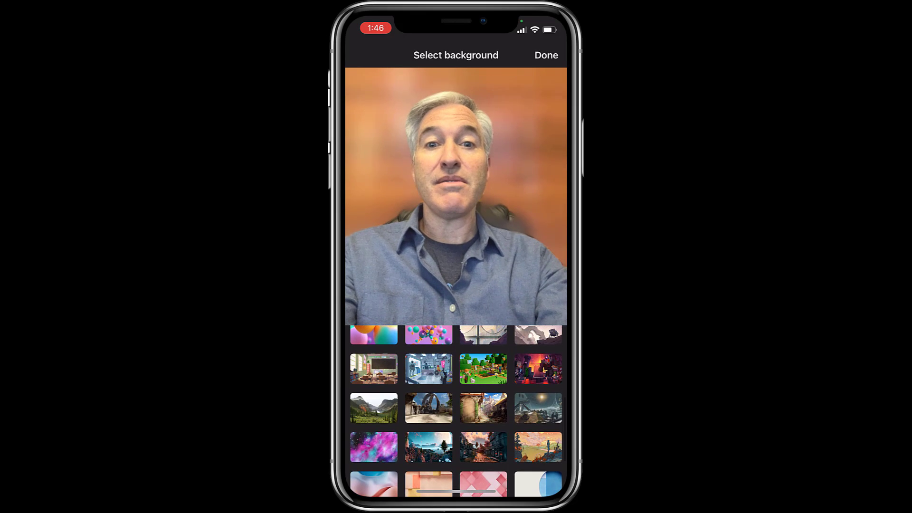
left_click(483, 368)
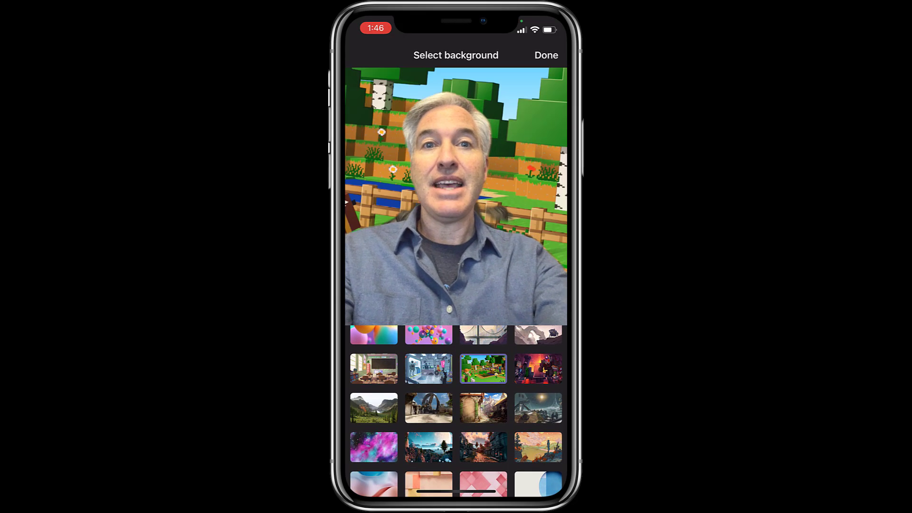
left_click(546, 55)
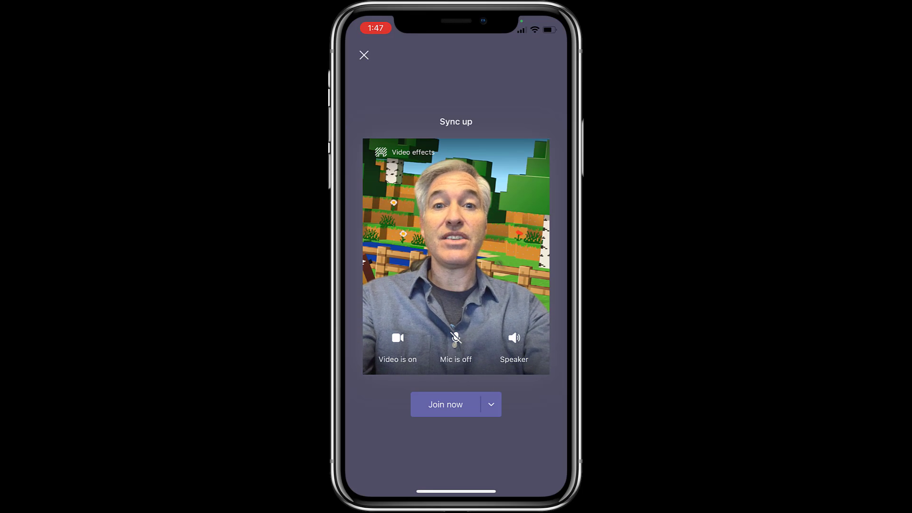
left_click(446, 405)
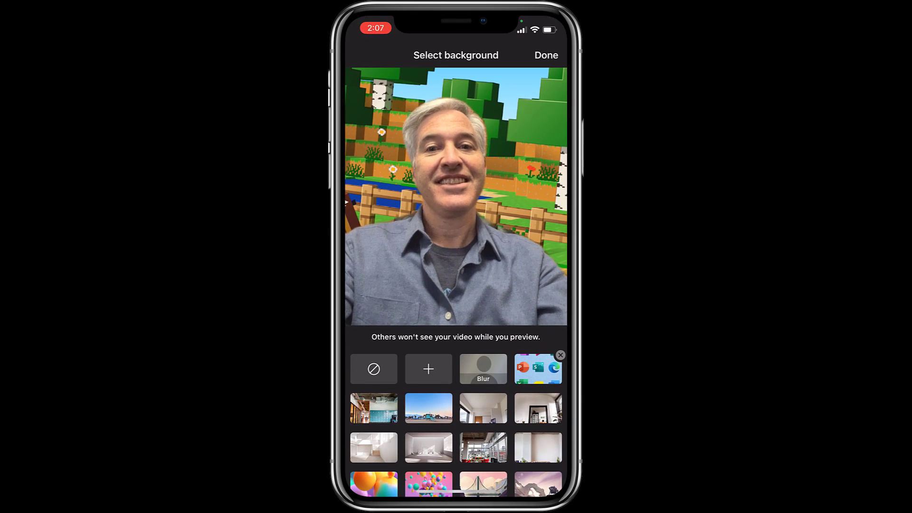
Preview the pink background with colorful balls, then add and apply the red rock canyon photo from the Backgrounds album
scroll(456, 414, "down", 2)
left_click(428, 424)
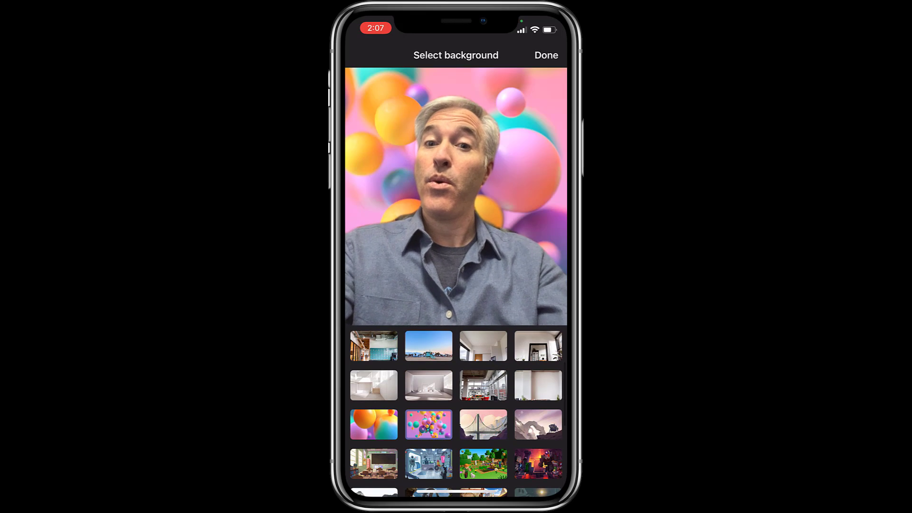
scroll(456, 413, "up", 3)
left_click(428, 373)
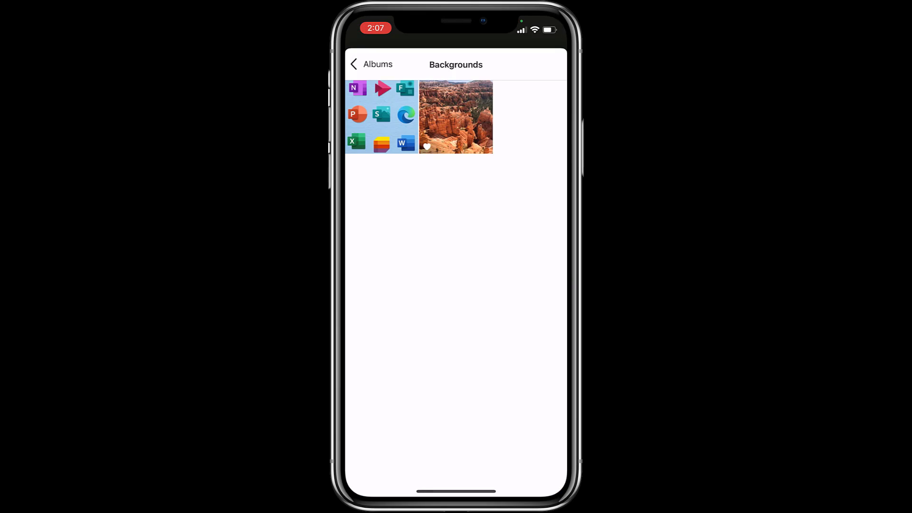
left_click(456, 117)
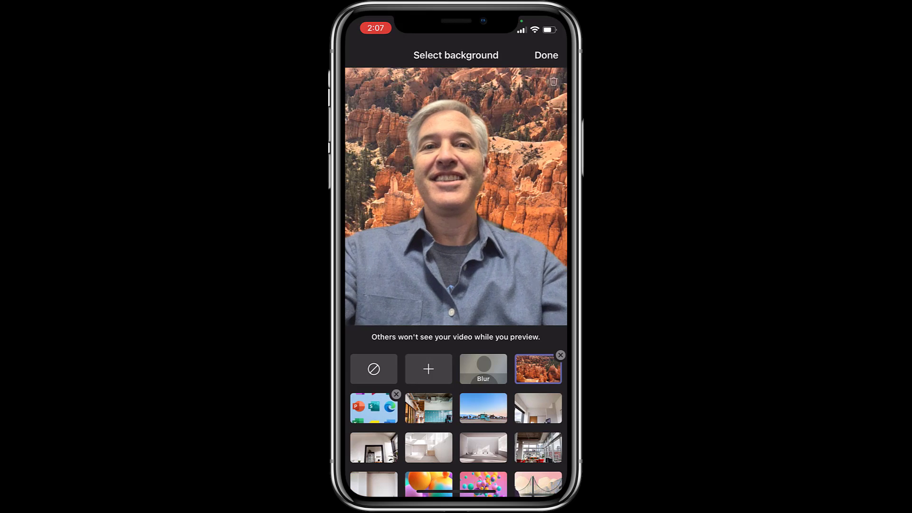
left_click(548, 55)
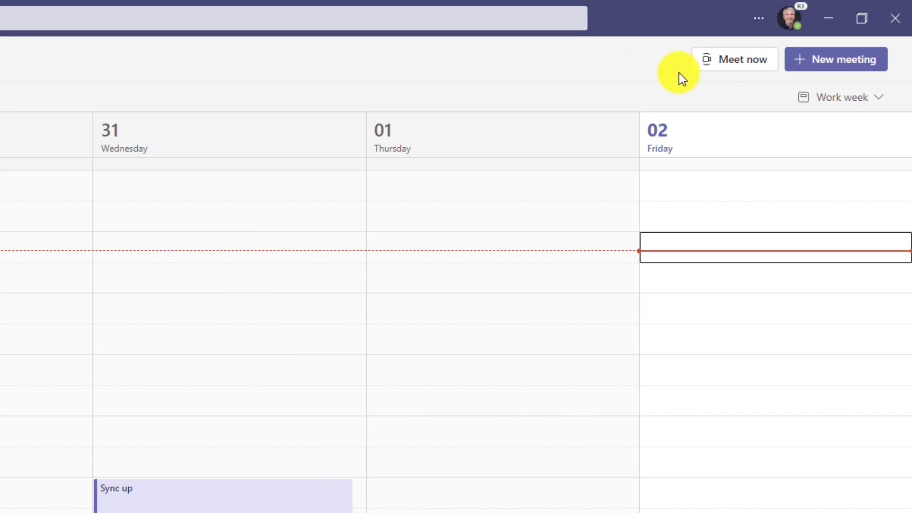
From the desktop Teams calendar, generate a shareable link for an instant meeting with the default name and copy it
left_click(735, 71)
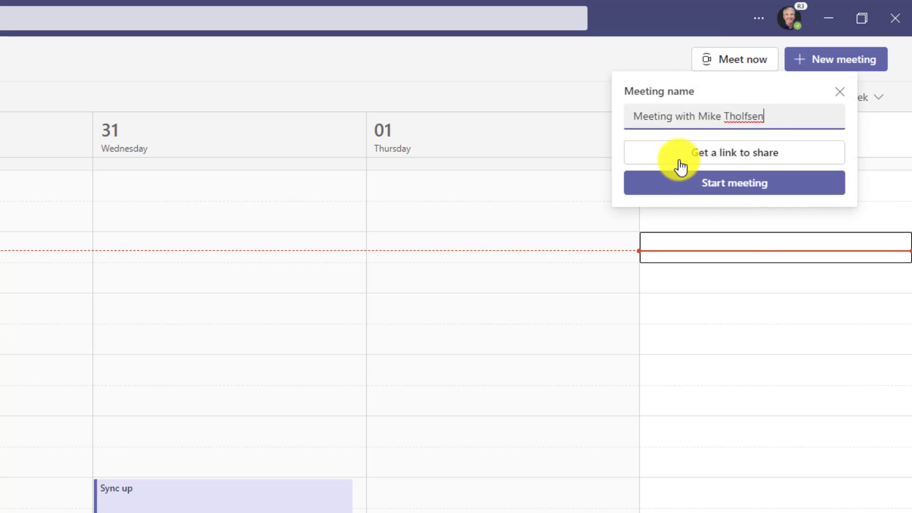
left_click(818, 156)
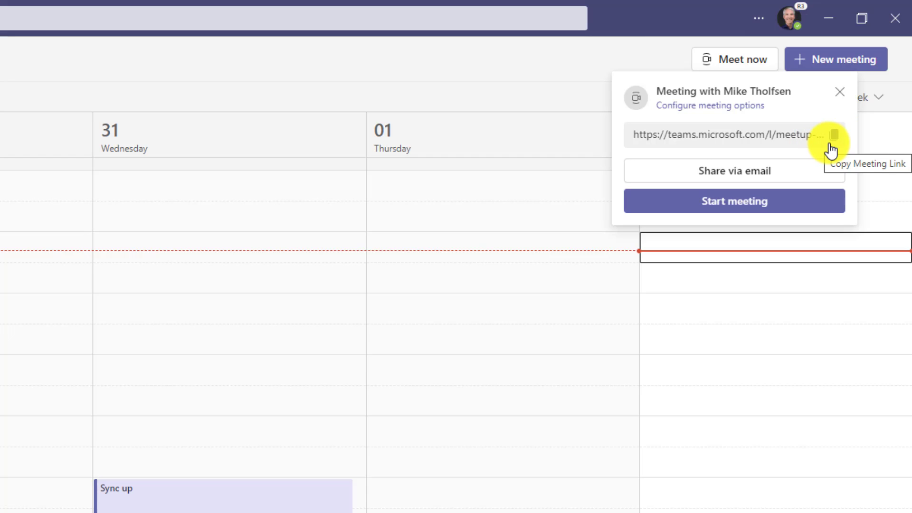
left_click(837, 137)
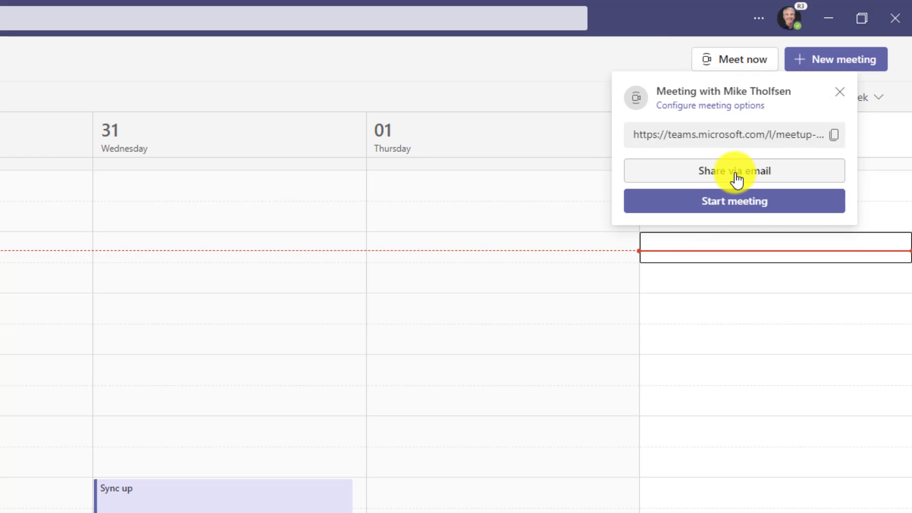
Share the instant meeting link via email and address the invitation to the recipient's email
left_click(803, 176)
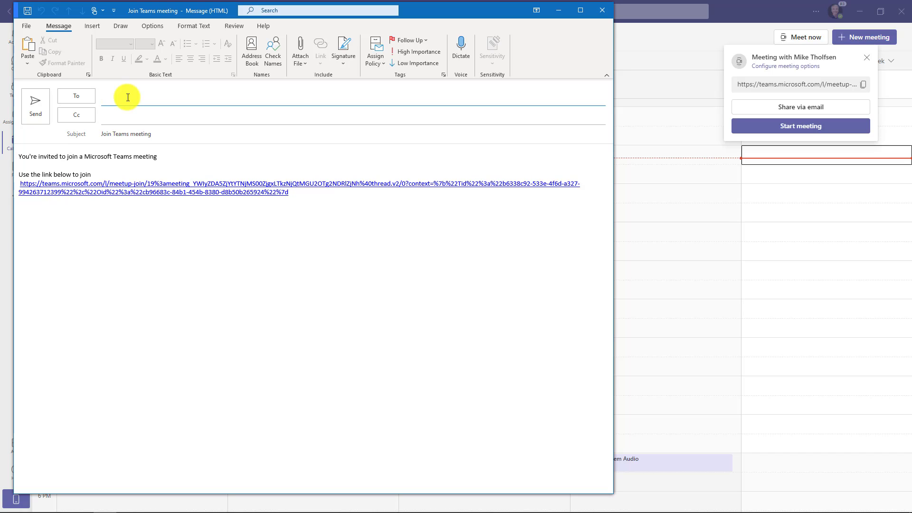
type("carac")
key("Return")
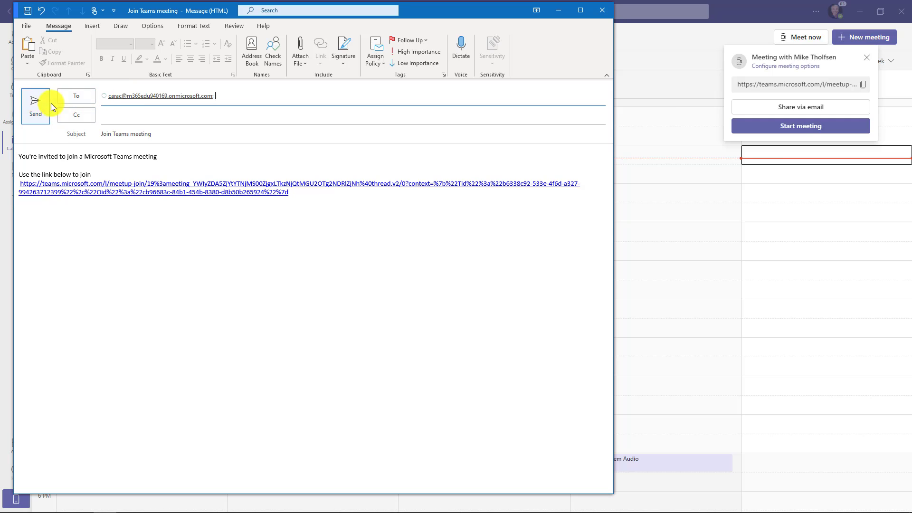